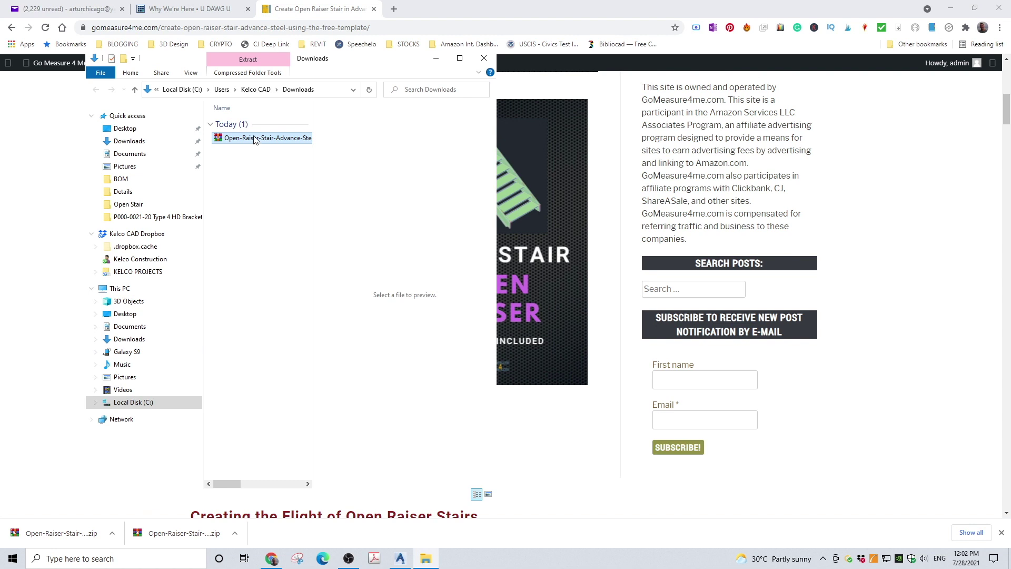
# Extract the Open-Raiser-Stair-Advance-Steel-Free-Template zip into Downloads and open the extracted template drawing in Advance Steel.
pyautogui.rightClick(255, 138)
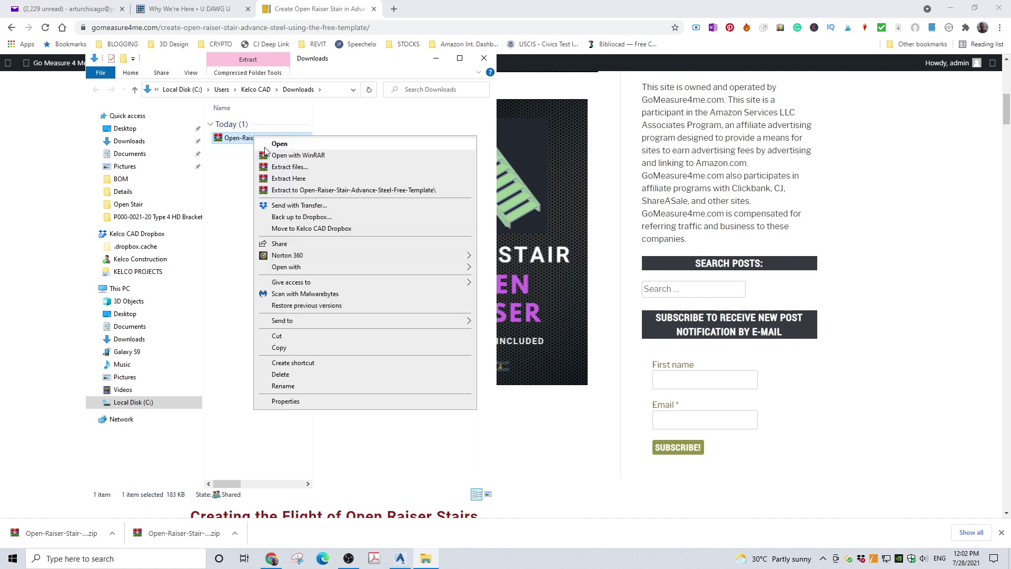
pyautogui.click(291, 180)
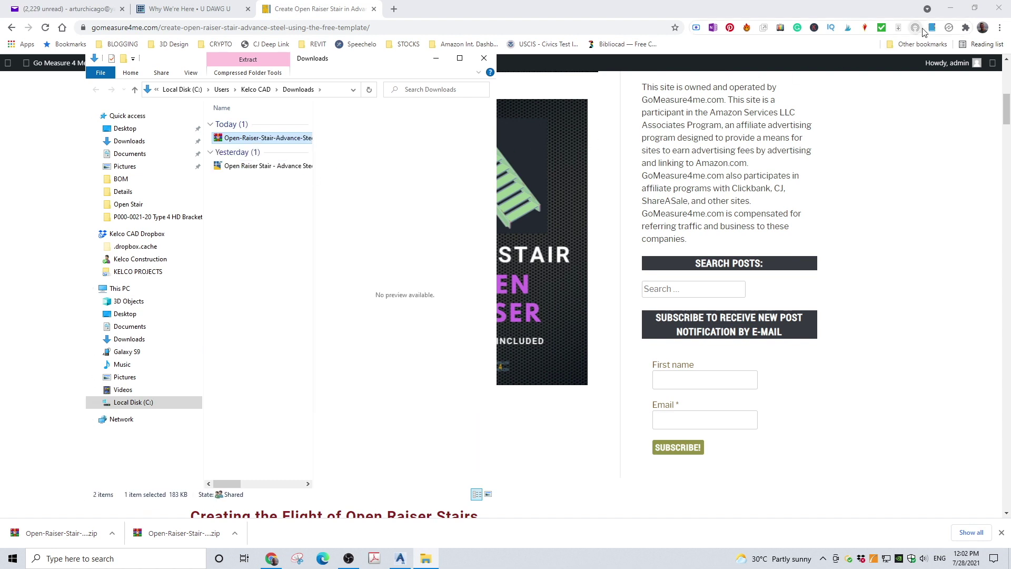
pyautogui.click(953, 9)
pyautogui.click(262, 167)
pyautogui.doubleClick(253, 167)
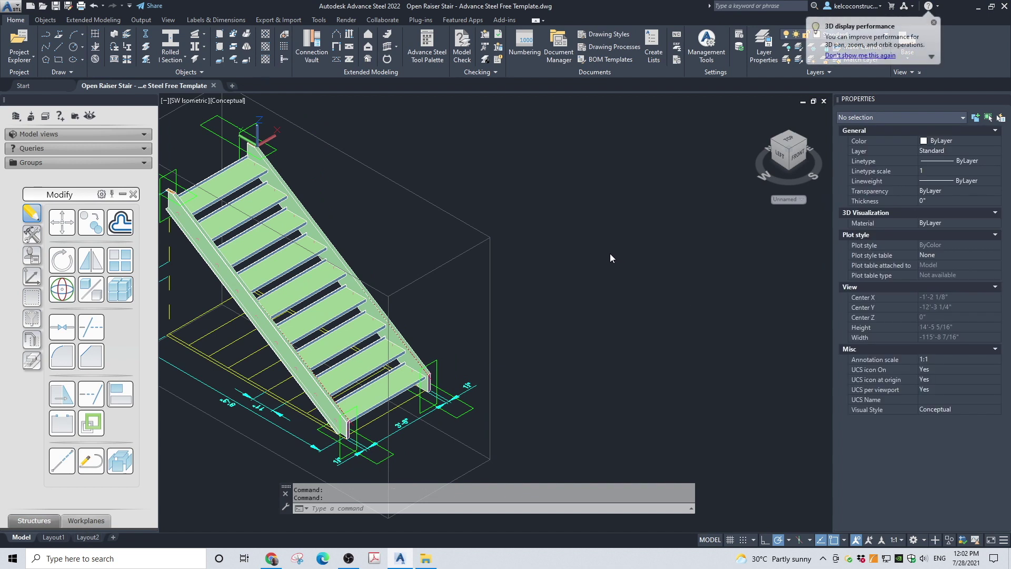
# Delete the existing stair model while keeping the yellow layout lines and the dimensions.
pyautogui.middleClick(610, 254)
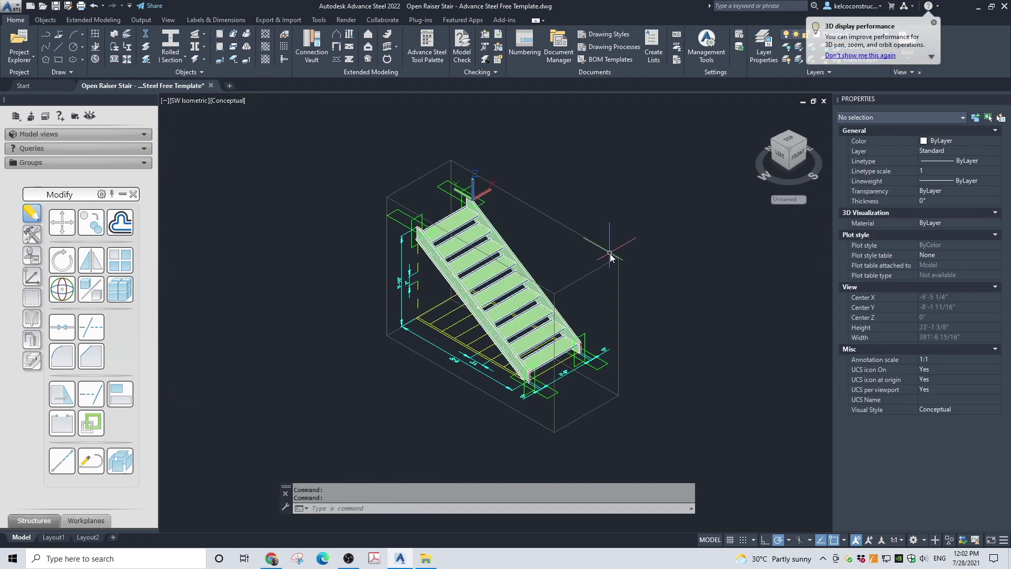
pyautogui.click(327, 131)
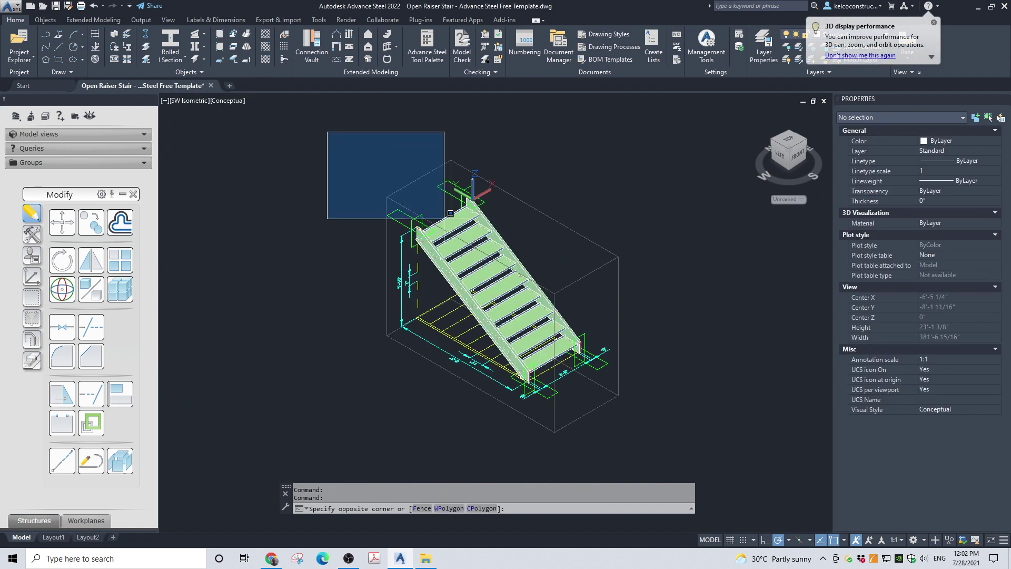
pyautogui.click(727, 480)
pyautogui.keyDown('shift'); pyautogui.click(419, 316); pyautogui.keyUp('shift')
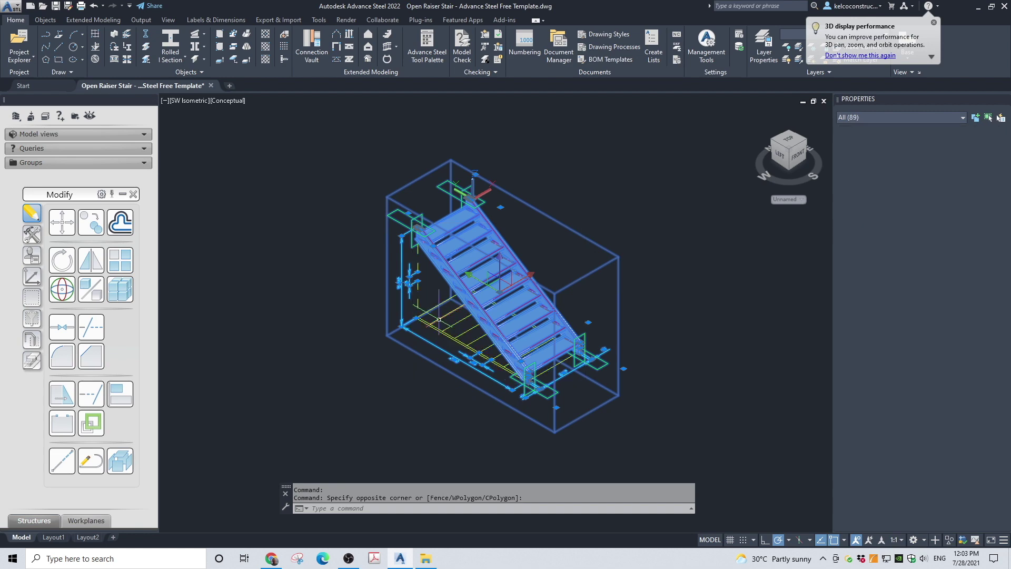
pyautogui.press('Delete')
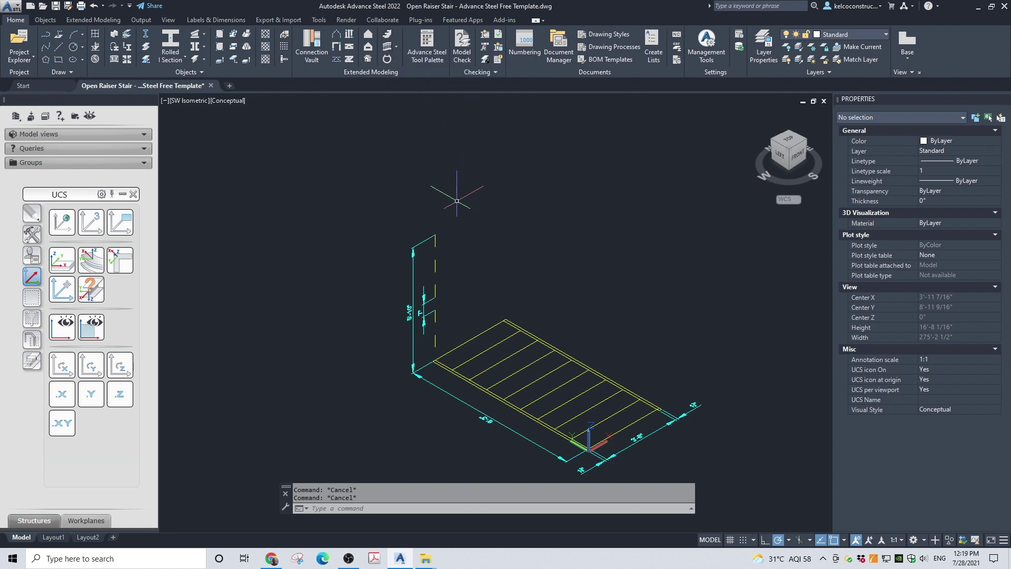
# Start a Straight Stair with the start and end point method (0), placing its first point atop the short vertical line near the UCS origin.
pyautogui.click(790, 154)
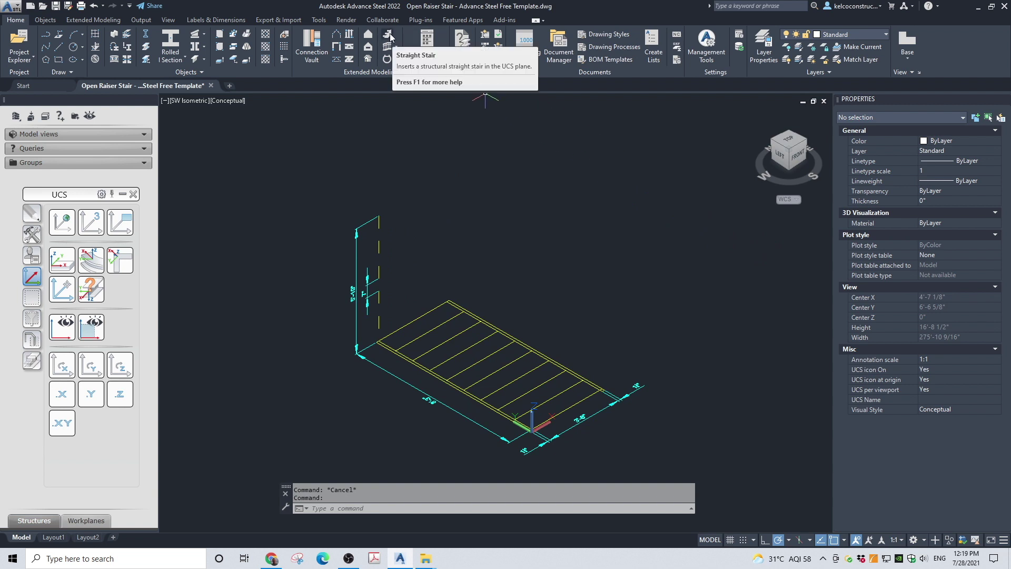
pyautogui.click(390, 36)
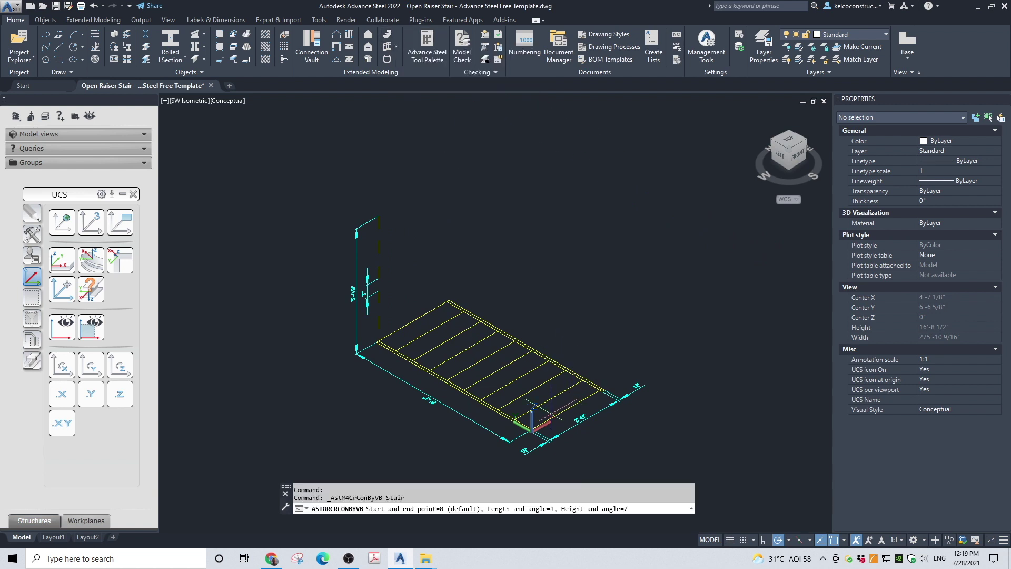
pyautogui.scroll(2, 512, 445)
pyautogui.scroll(5, 512, 445)
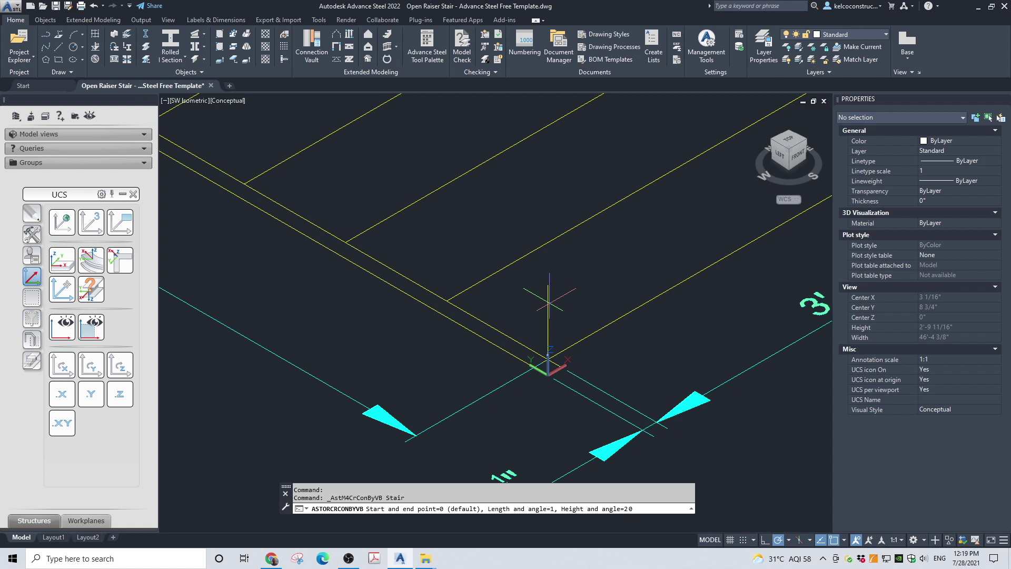
pyautogui.press('Return')
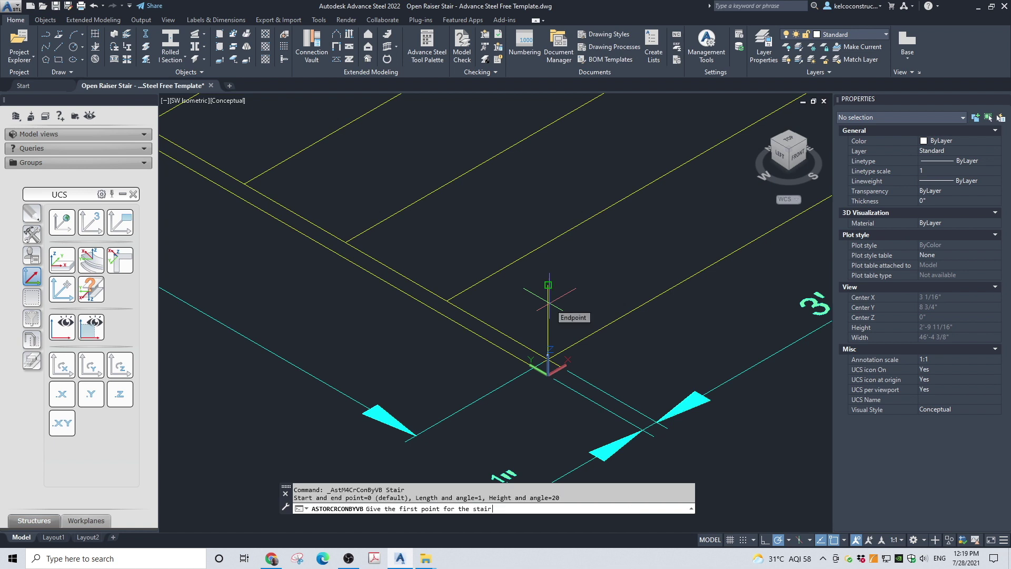
pyautogui.click(548, 284)
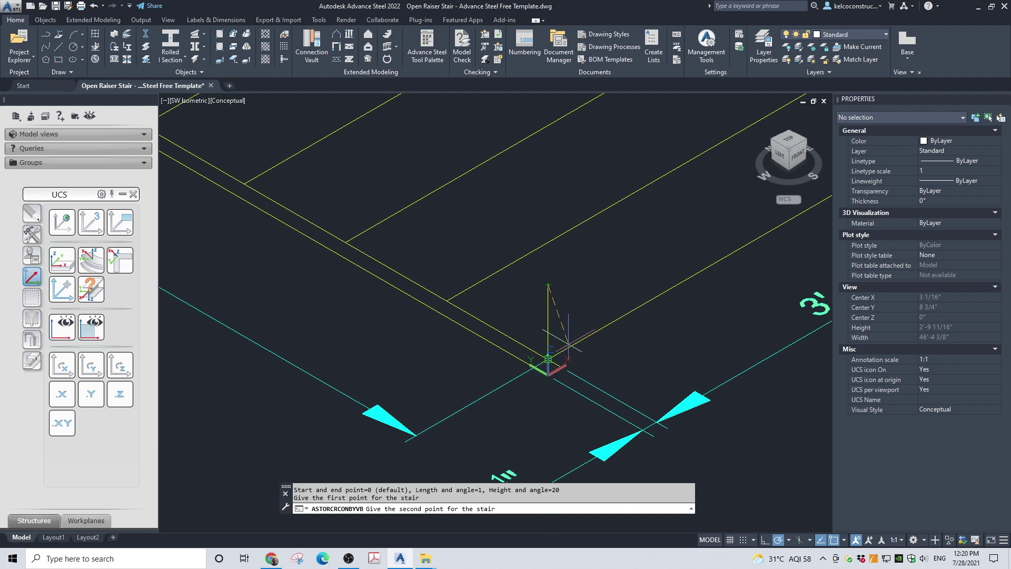
# Place the stair's second point at the upper end of the dashed vertical rise line and use right alignment (2).
pyautogui.scroll(-8, 564, 332)
pyautogui.scroll(6, 432, 169)
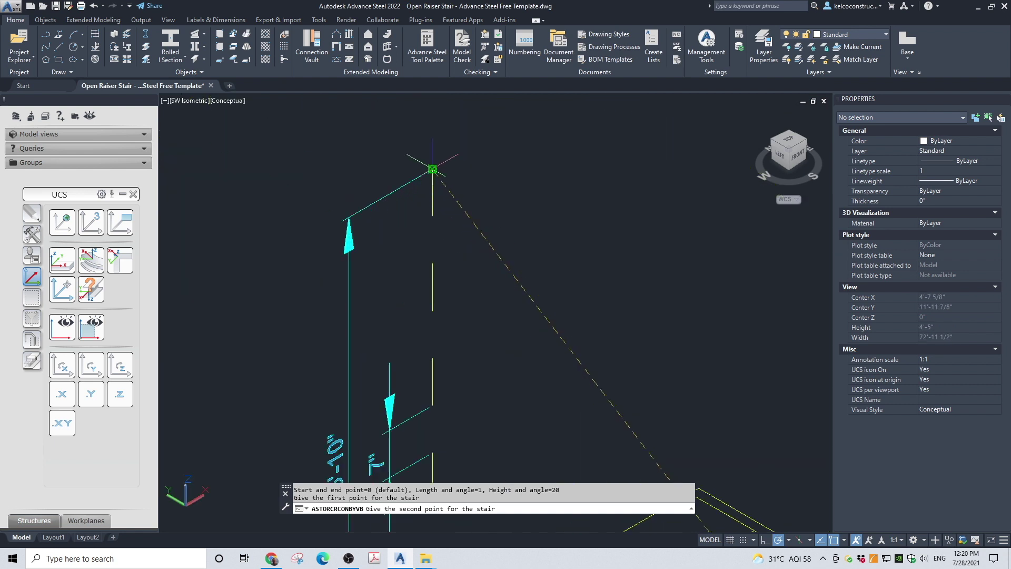
pyautogui.scroll(2, 432, 169)
pyautogui.click(430, 170)
pyautogui.scroll(-6, 418, 179)
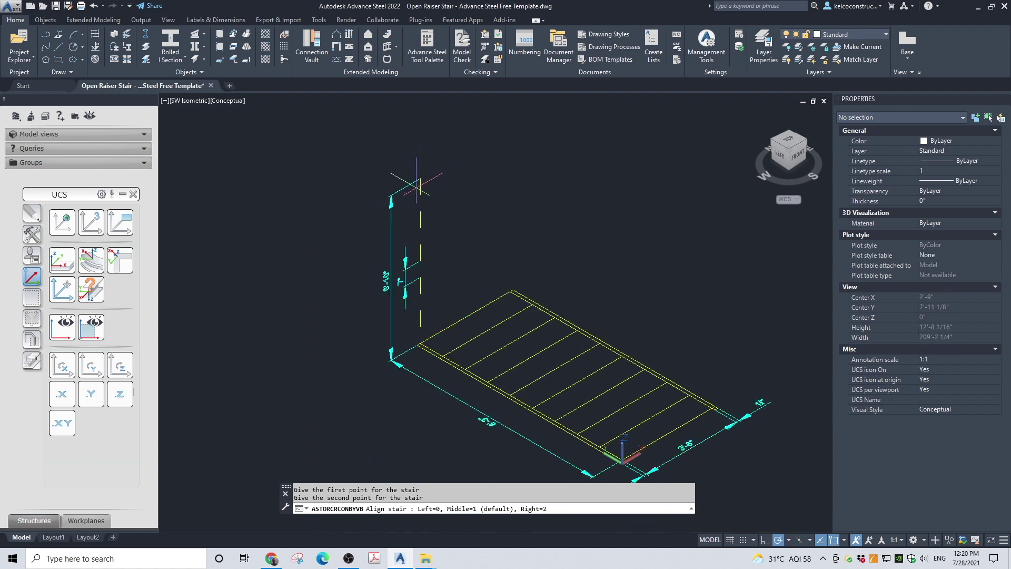
pyautogui.scroll(-1, 416, 187)
pyautogui.scroll(1, 396, 185)
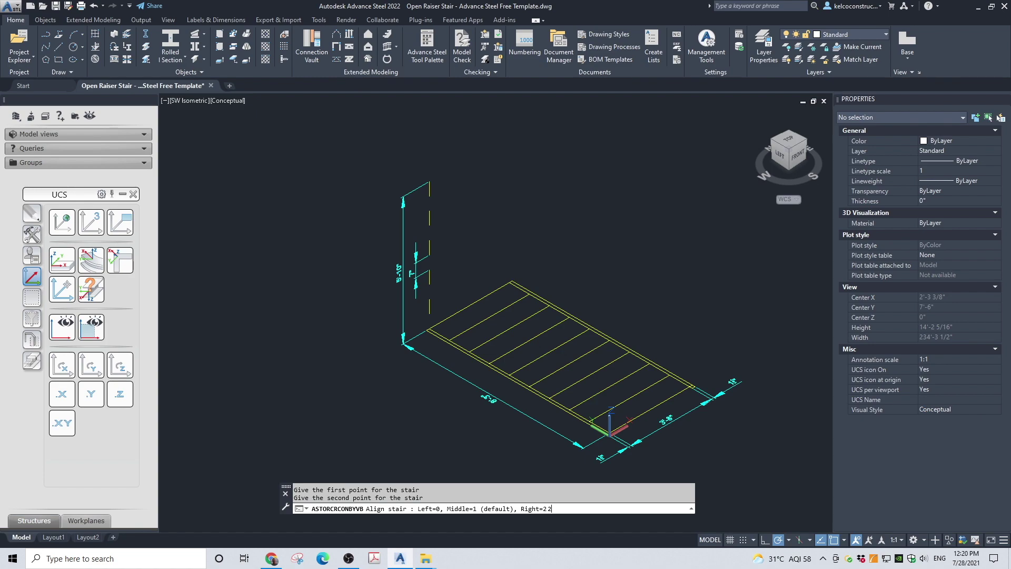
pyautogui.press('Return')
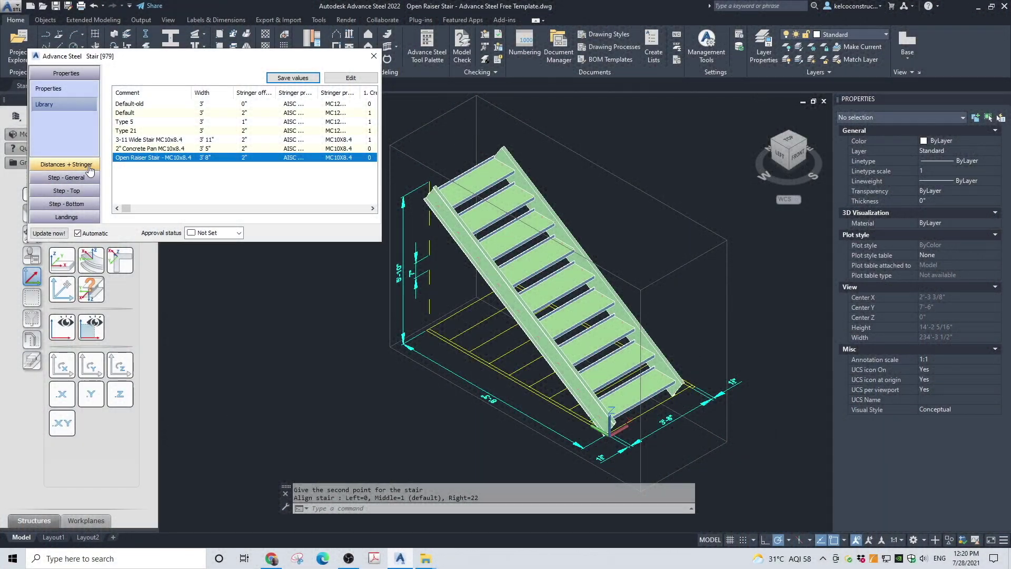
# Set the stair's width to 3' 8" in its distance settings and close the stair properties.
pyautogui.click(89, 166)
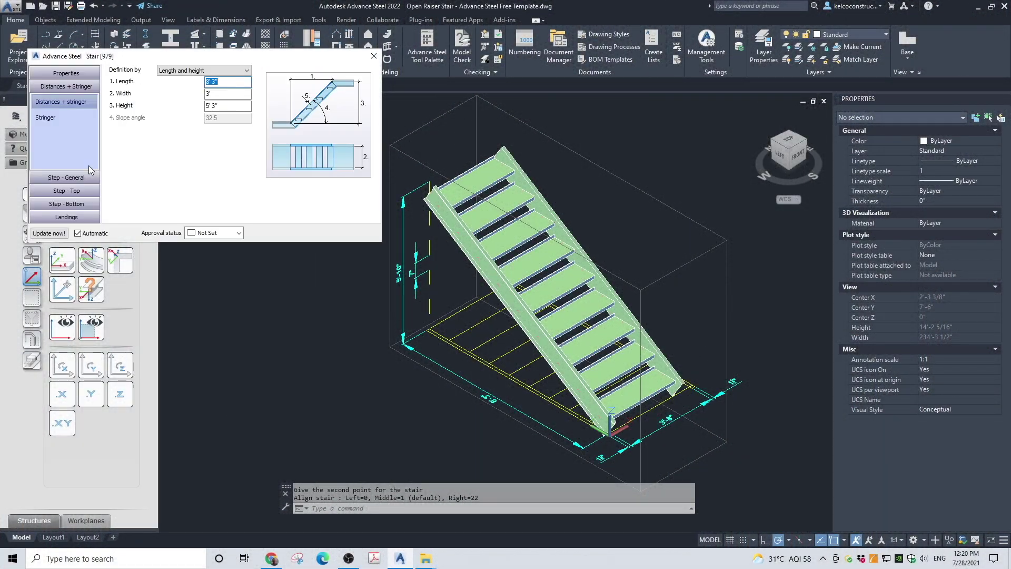
pyautogui.click(218, 95)
pyautogui.write('8')
pyautogui.press('Return')
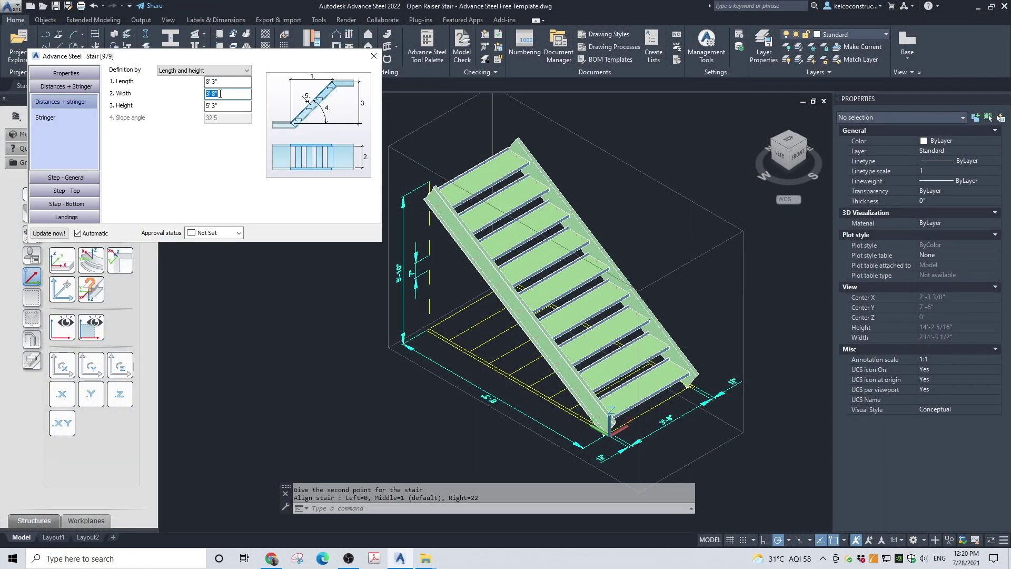
pyautogui.click(374, 56)
pyautogui.scroll(2, 655, 426)
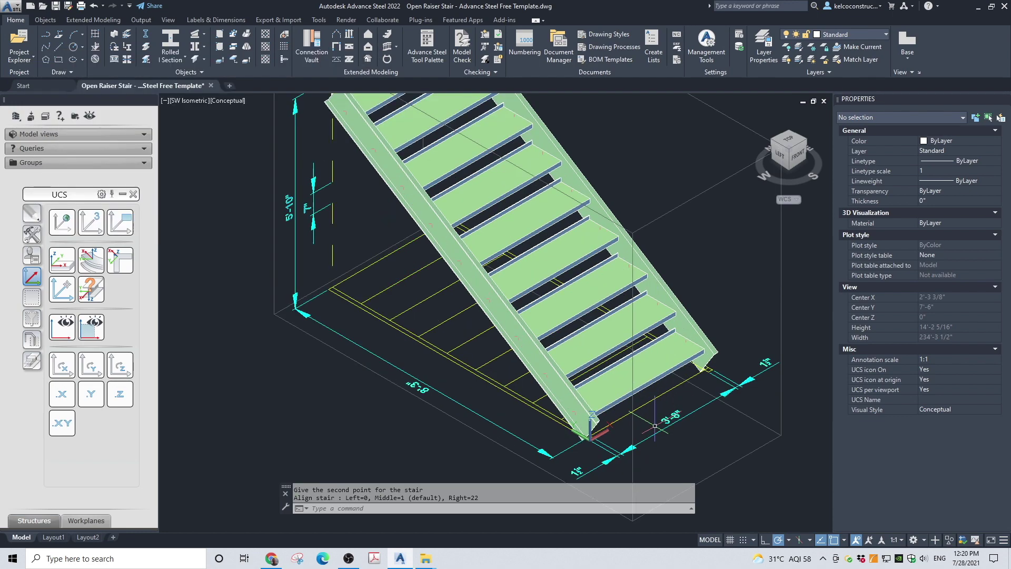
pyautogui.scroll(-3, 655, 425)
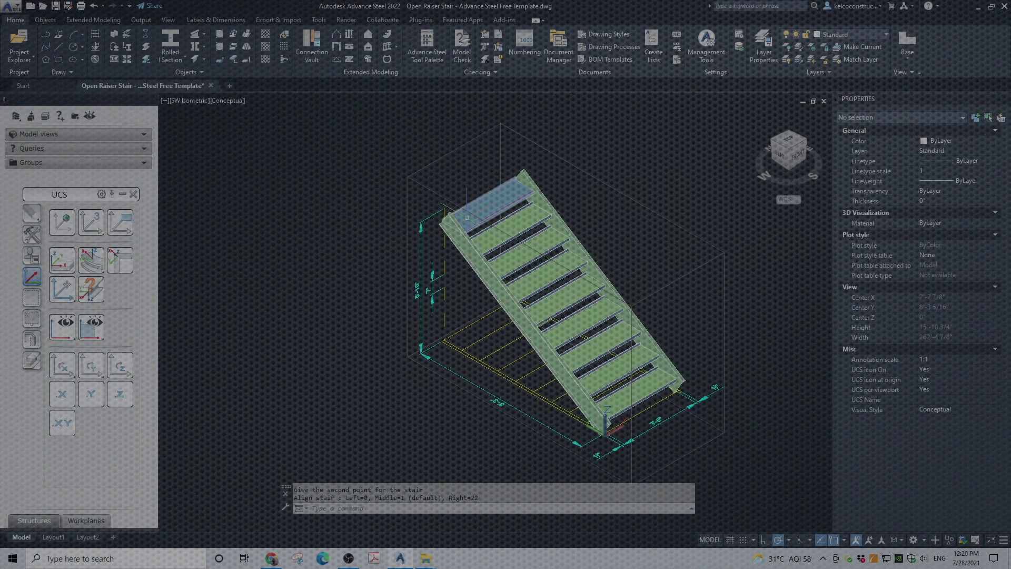
# Move the UCS origin to the upper end of the dashed vertical rise line at the stair's top.
pyautogui.scroll(4, 462, 208)
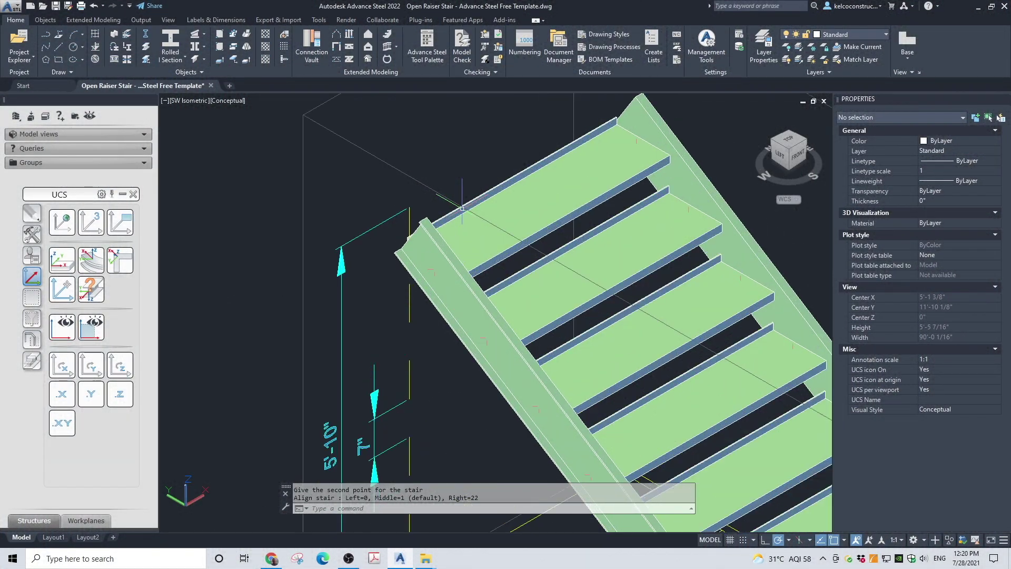
pyautogui.click(73, 291)
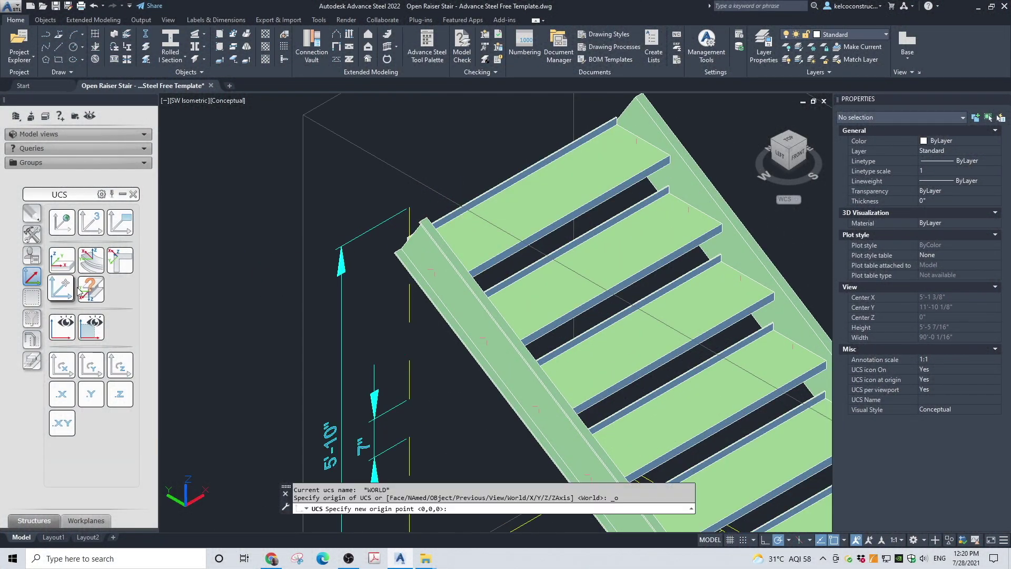
pyautogui.click(410, 207)
pyautogui.scroll(2, 419, 202)
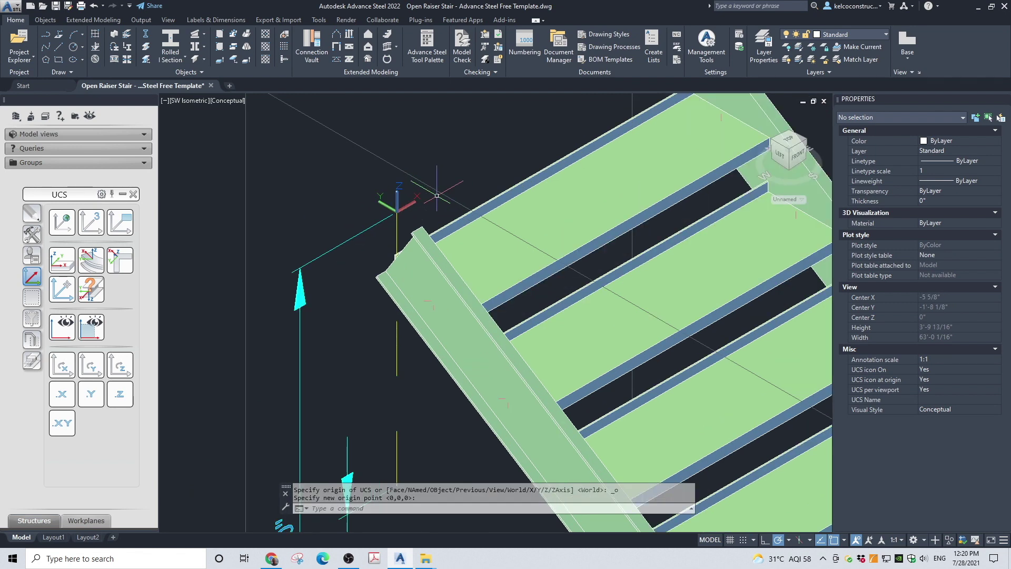
pyautogui.scroll(-2, 286, 218)
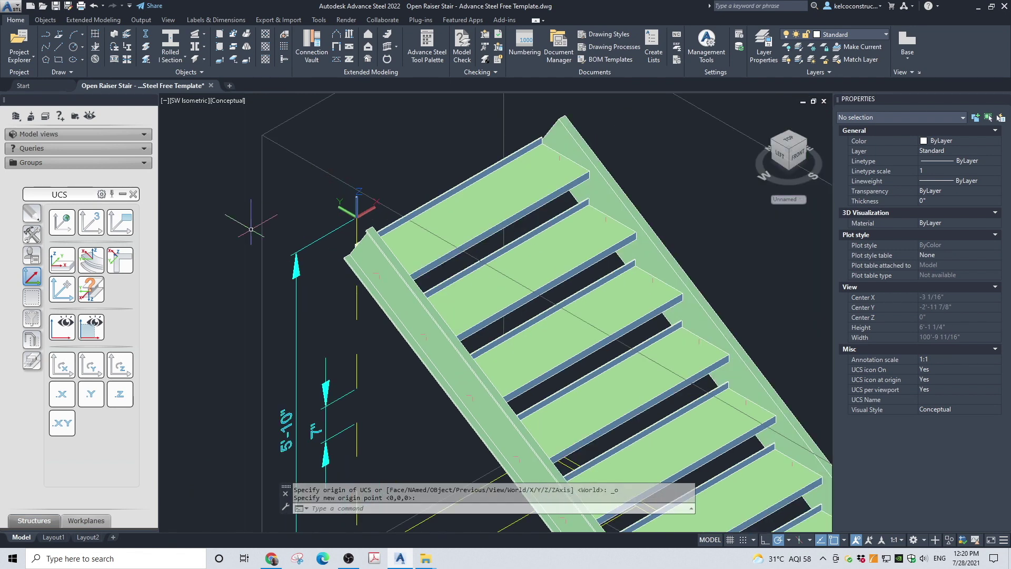
# Cut the upper ends of both stringers at the horizontal UCS plane.
pyautogui.click(32, 360)
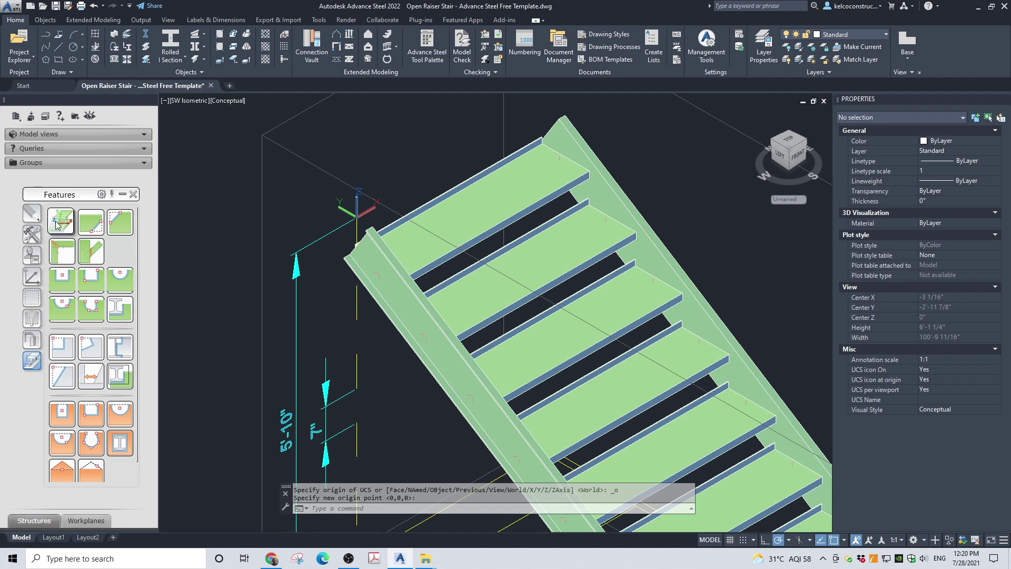
pyautogui.click(95, 223)
pyautogui.click(568, 147)
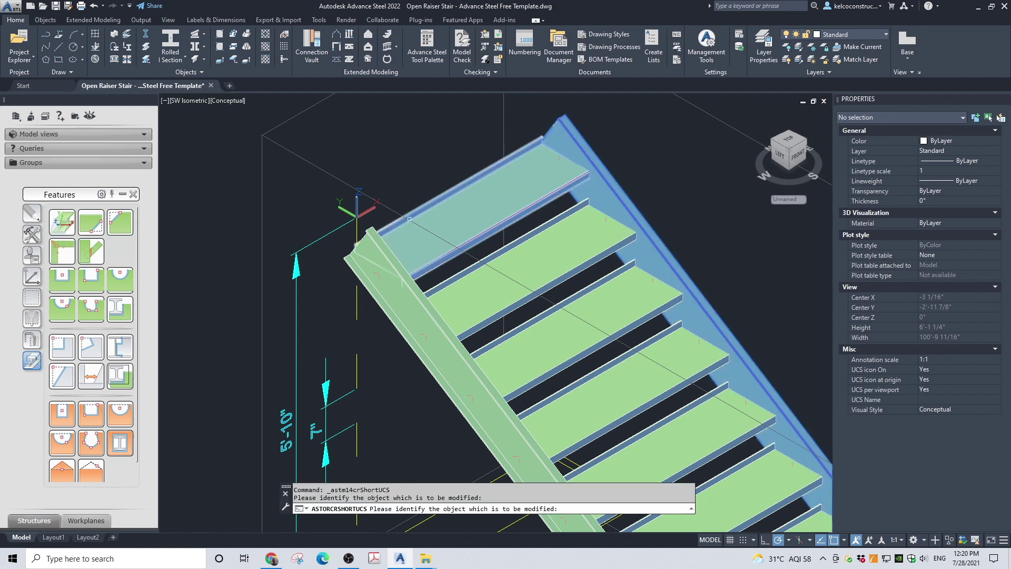
pyautogui.click(372, 242)
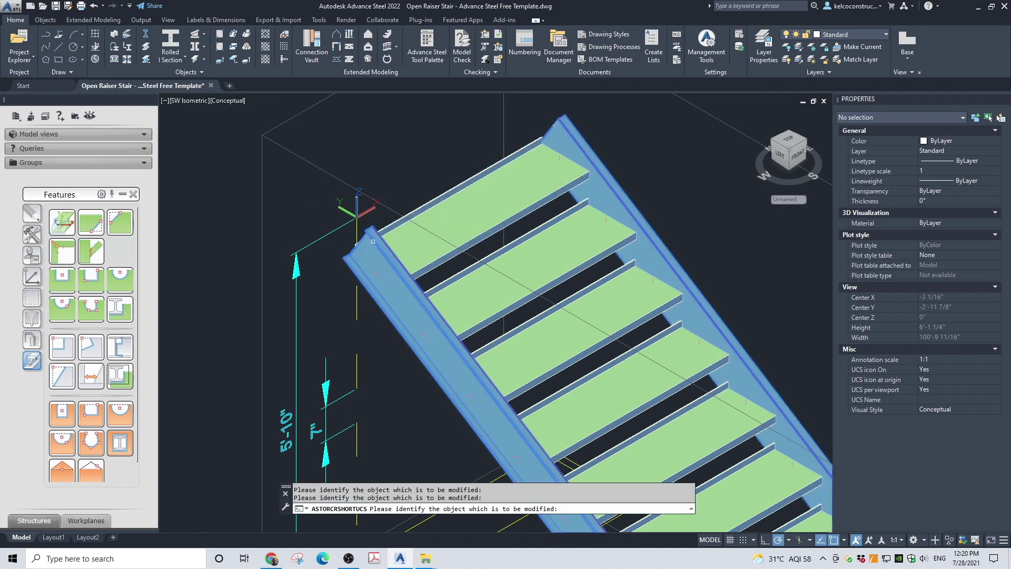
pyautogui.press('Return')
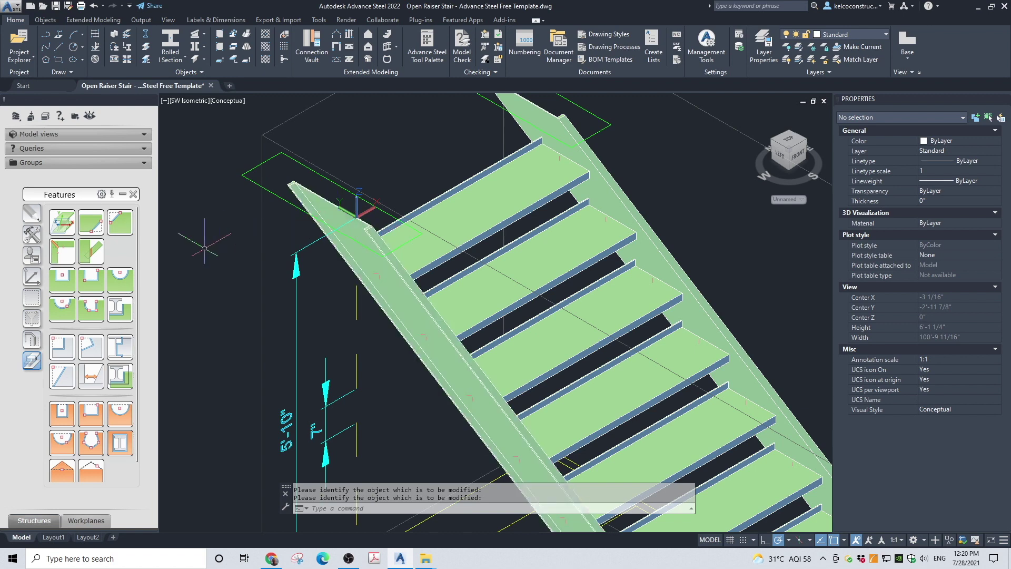
# Move the UCS origin to the rear edge of the top tread at the far stringer and rotate the UCS about X.
pyautogui.click(27, 278)
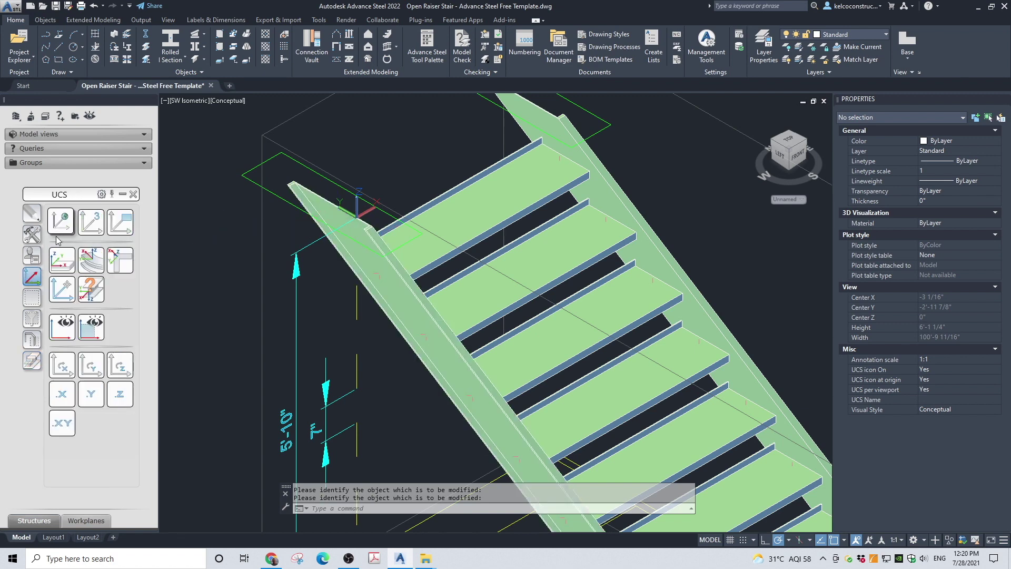
pyautogui.click(64, 290)
pyautogui.scroll(10, 334, 181)
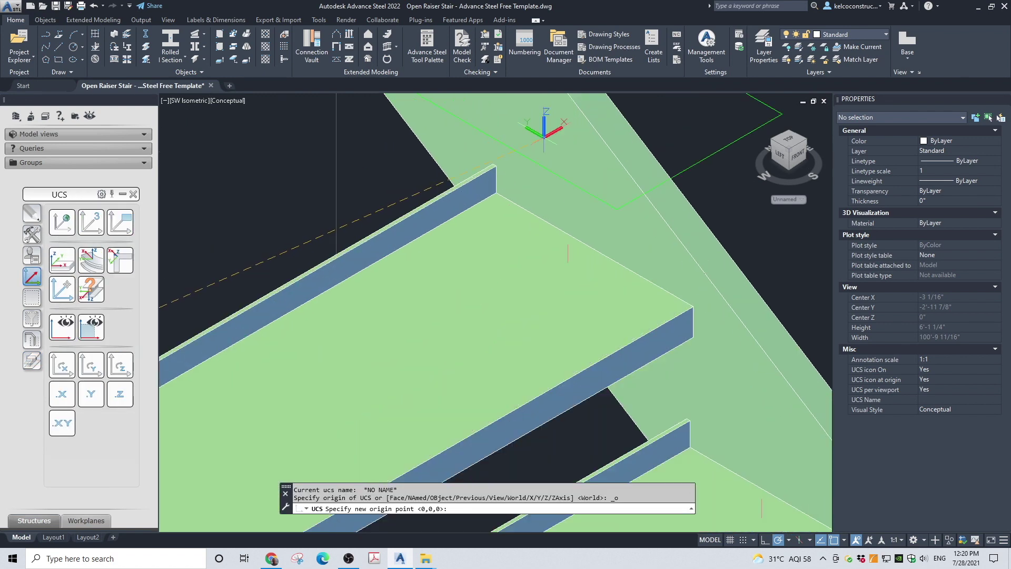
pyautogui.click(482, 182)
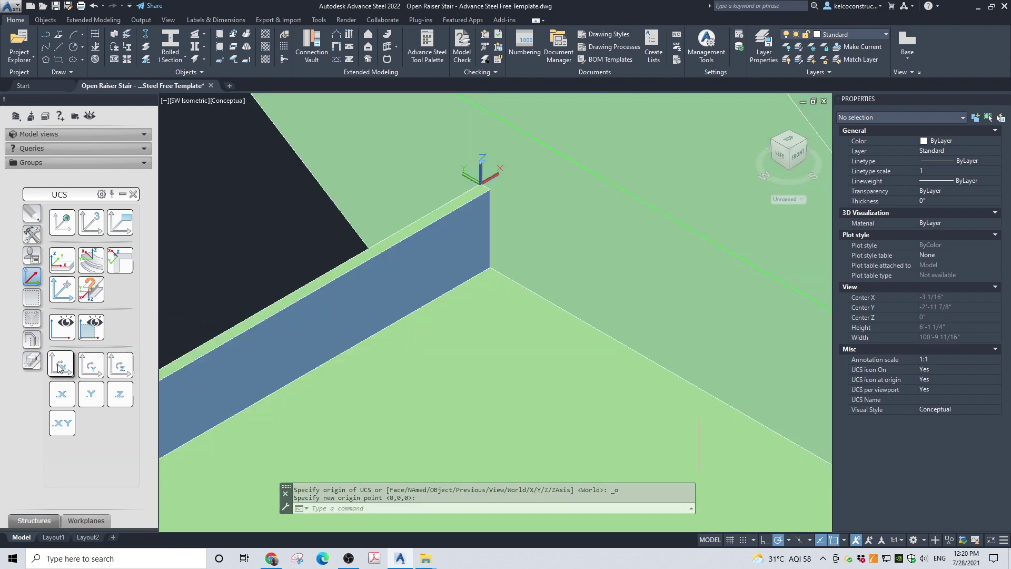
pyautogui.click(61, 365)
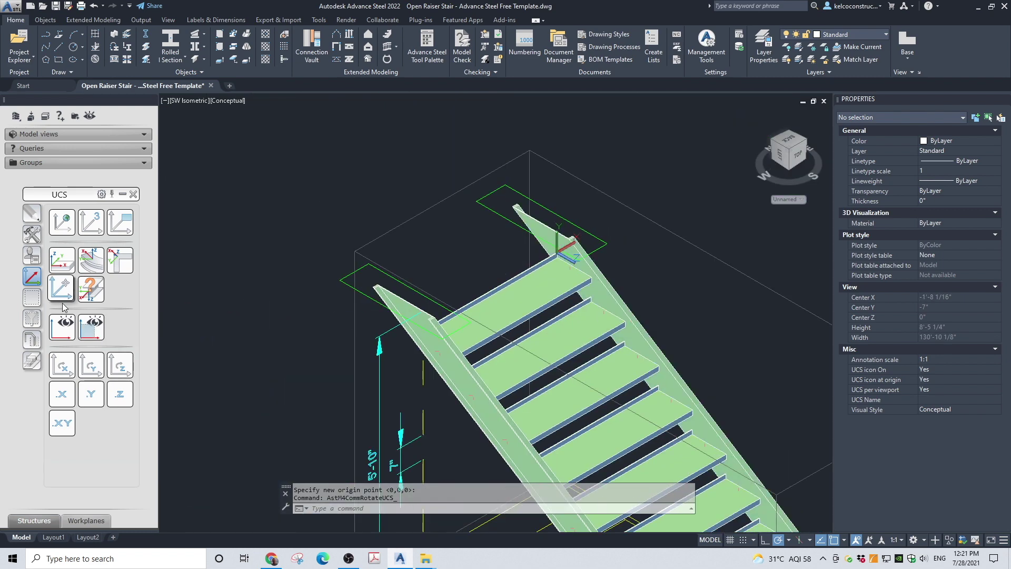
# Cut the upper ends of both stringers at the vertical UCS plane behind the top tread.
pyautogui.click(32, 360)
pyautogui.click(61, 222)
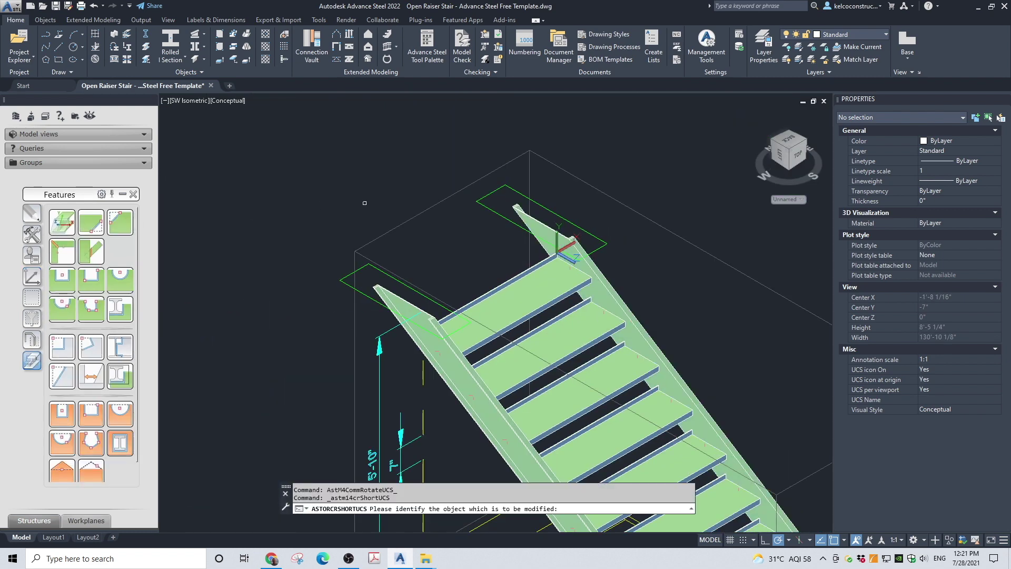
pyautogui.click(382, 285)
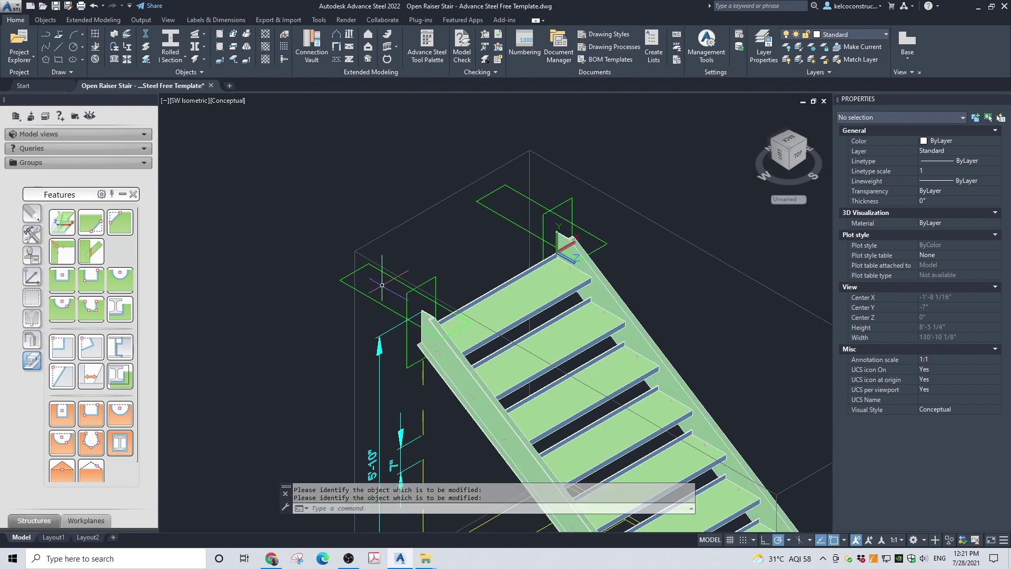
pyautogui.scroll(-5, 370, 239)
pyautogui.scroll(2, 516, 443)
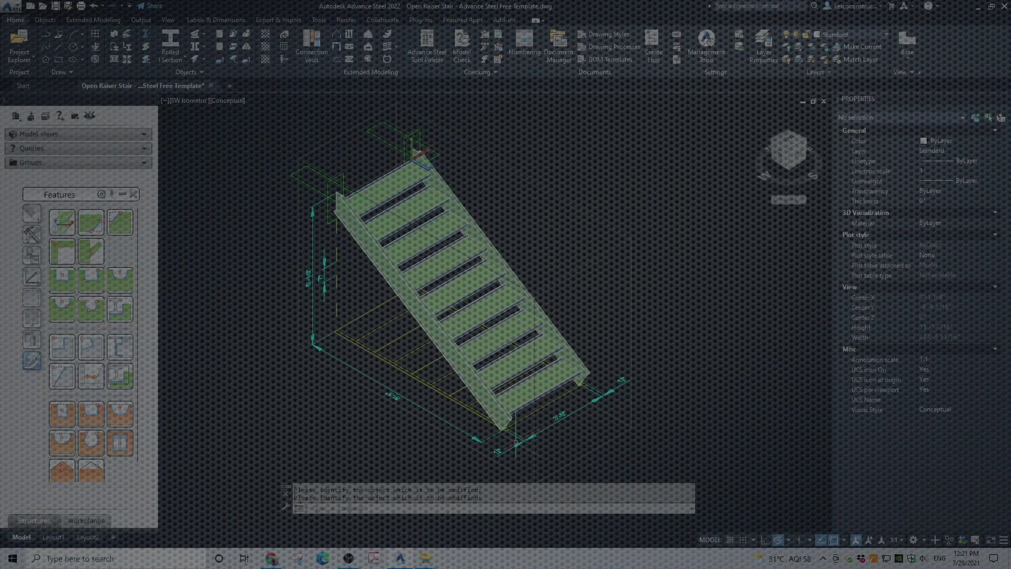
# Move the UCS origin to the corner of the layout rectangle at the near stringer's foot and rotate the UCS about X to horizontal.
pyautogui.scroll(3, 515, 442)
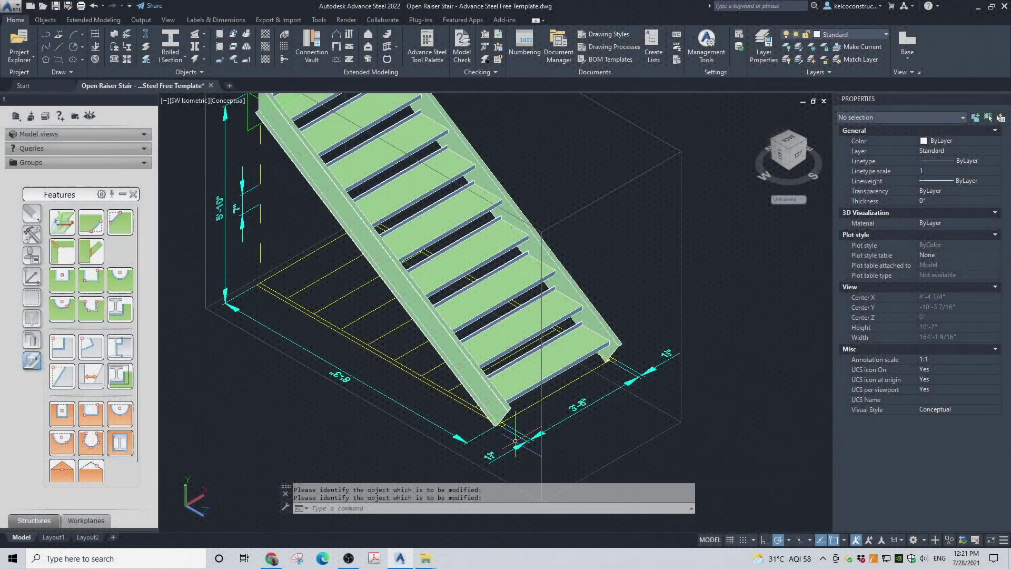
pyautogui.scroll(2, 515, 441)
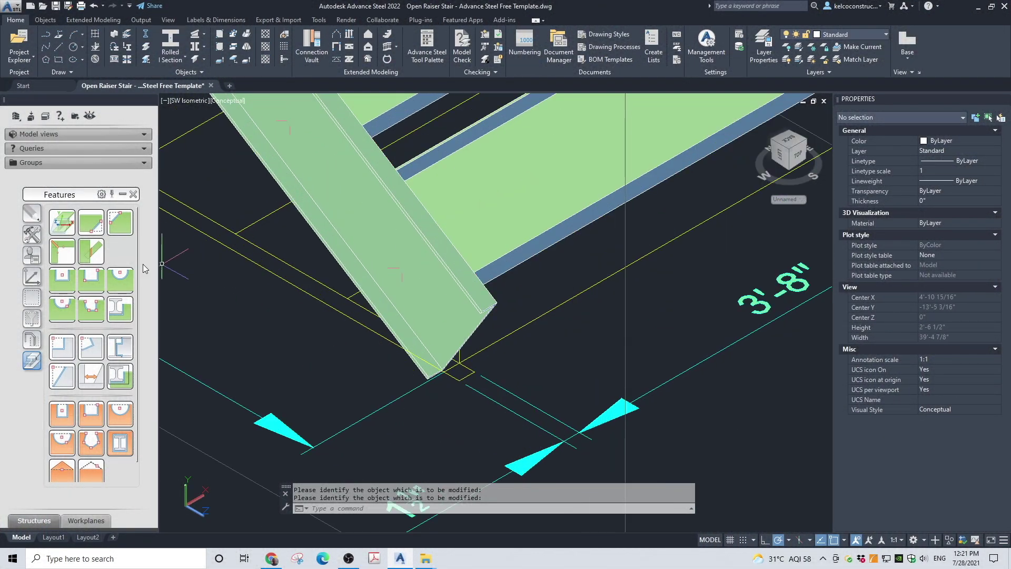
pyautogui.click(32, 277)
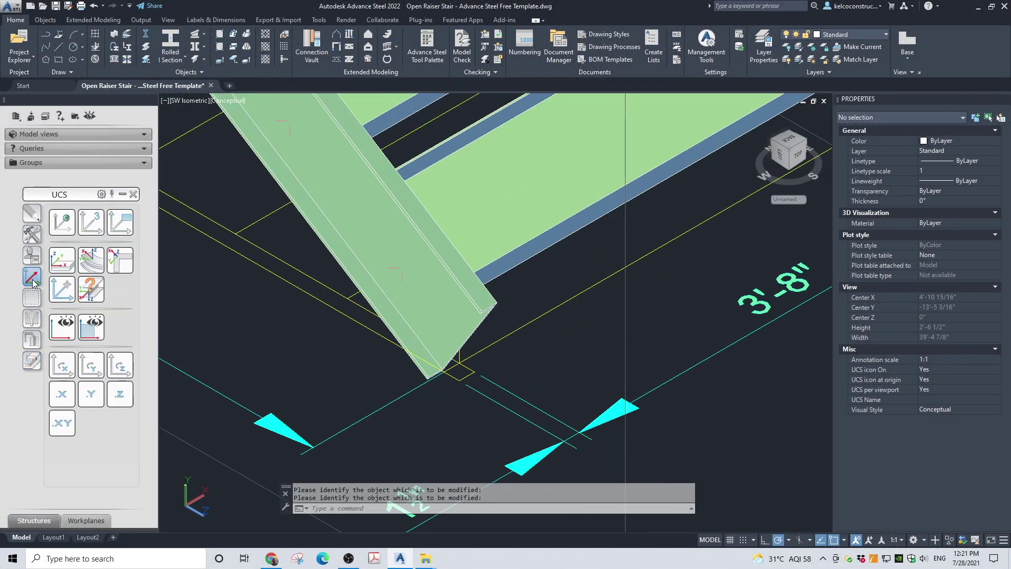
pyautogui.click(89, 226)
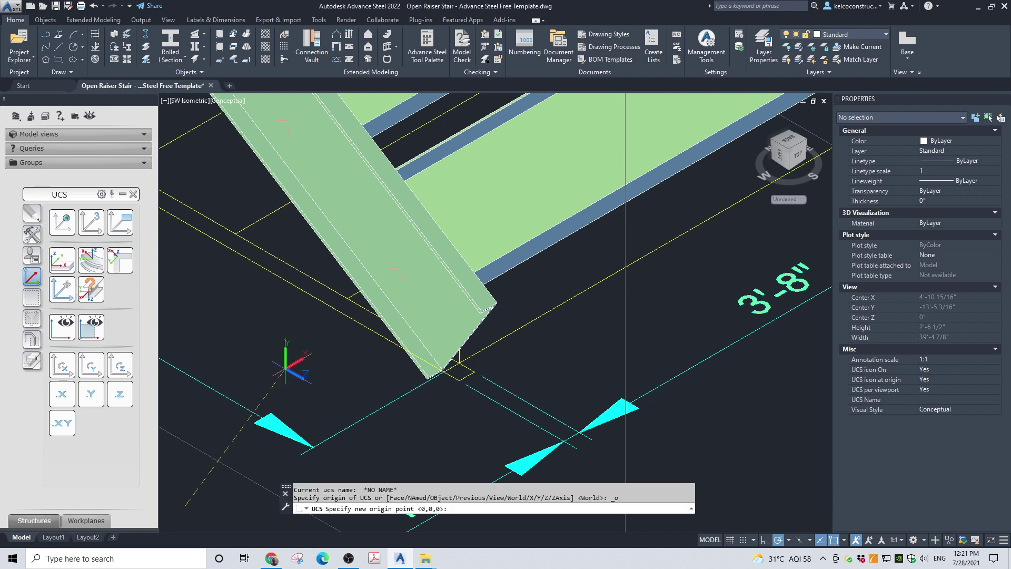
pyautogui.click(473, 371)
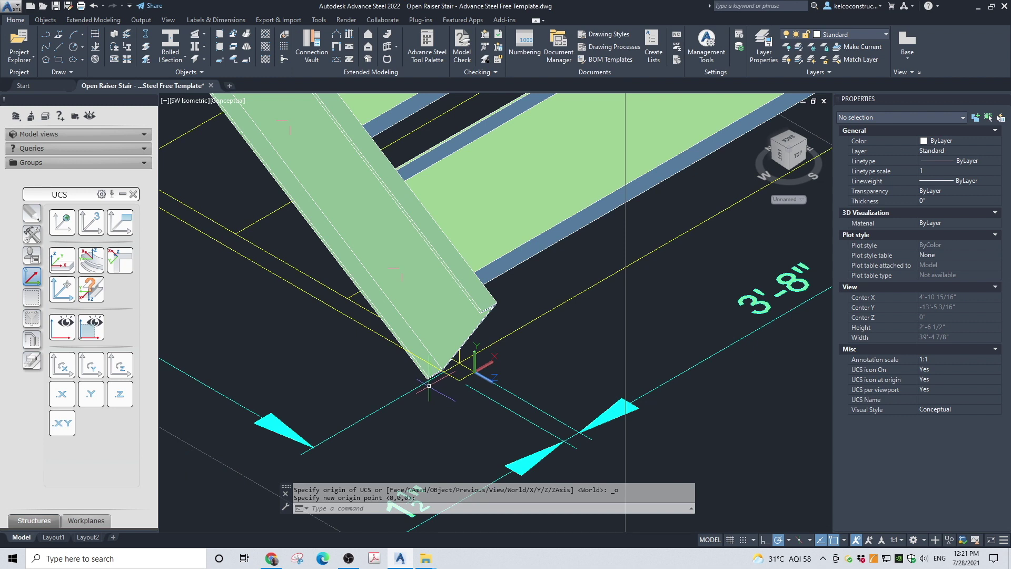
pyautogui.click(68, 369)
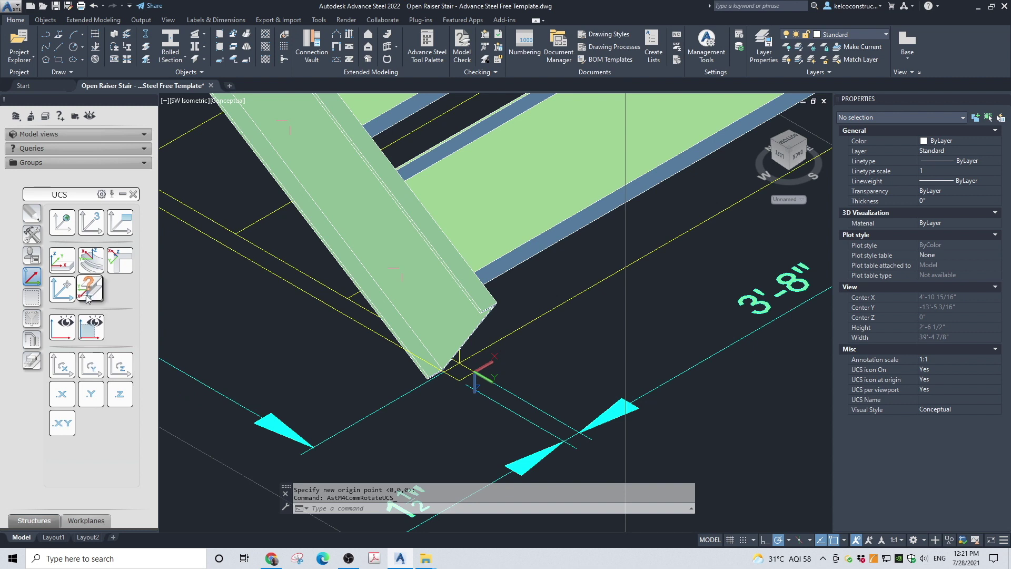
# Cut the lower ends of both stringers at the horizontal UCS plane at floor level.
pyautogui.click(30, 361)
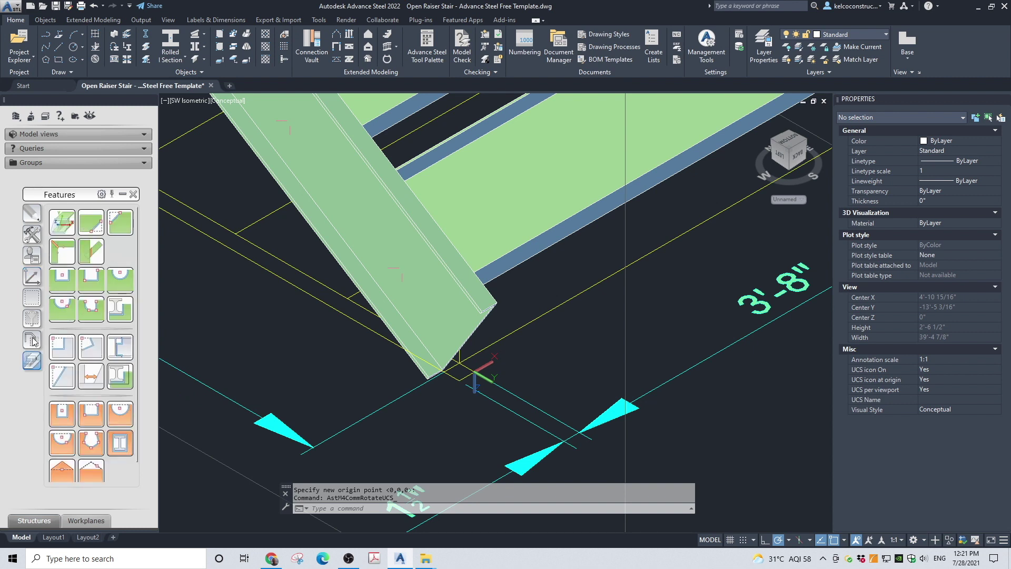
pyautogui.click(62, 221)
pyautogui.scroll(-2, 447, 379)
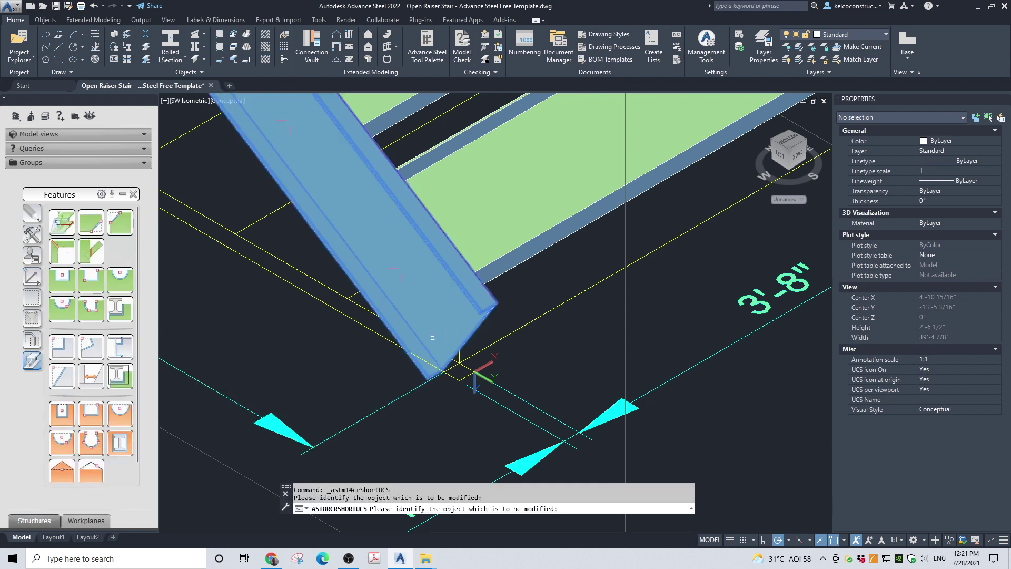
pyautogui.click(729, 171)
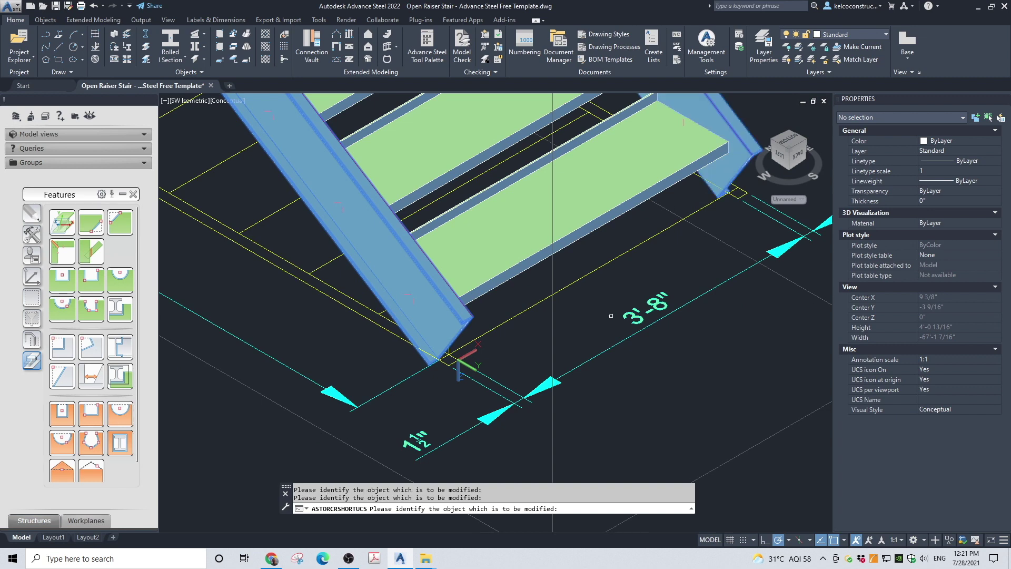
pyautogui.press('Return')
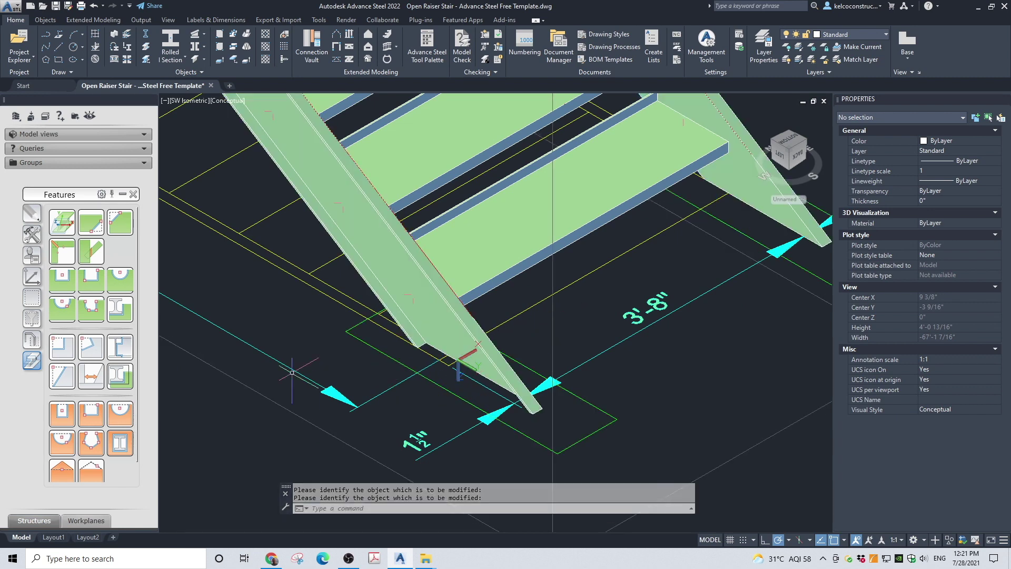
# Rotate the UCS repeatedly about X until its XY plane is vertical and Z points away from the stair's front.
pyautogui.click(32, 275)
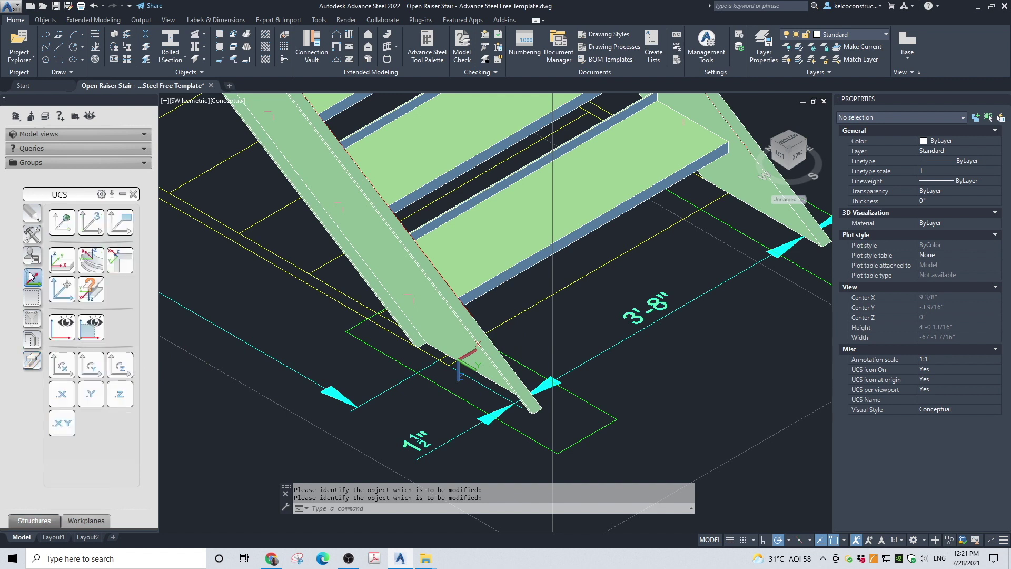
pyautogui.click(67, 364)
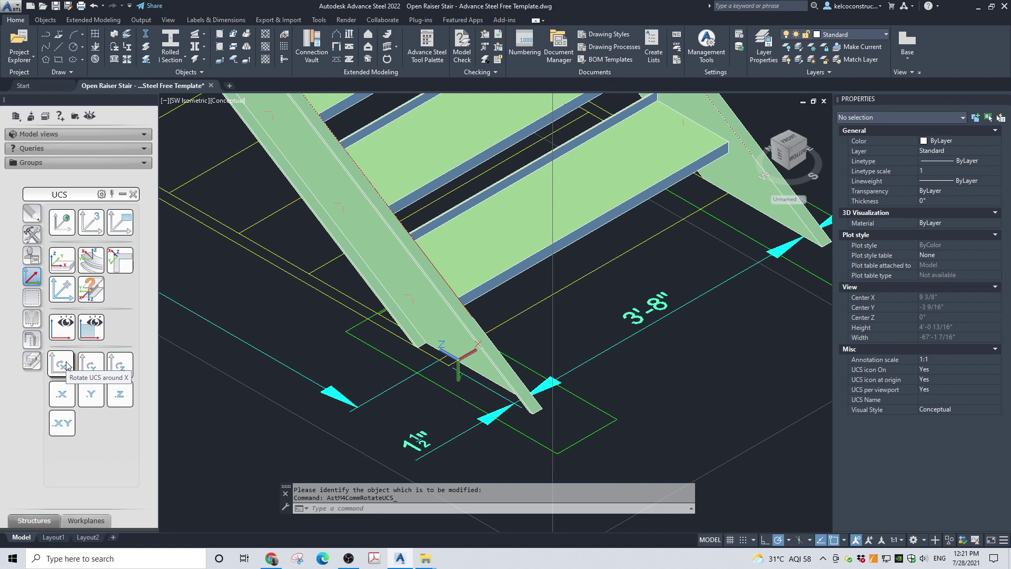
pyautogui.click(62, 363)
pyautogui.click(62, 364)
pyautogui.click(67, 365)
pyautogui.click(63, 366)
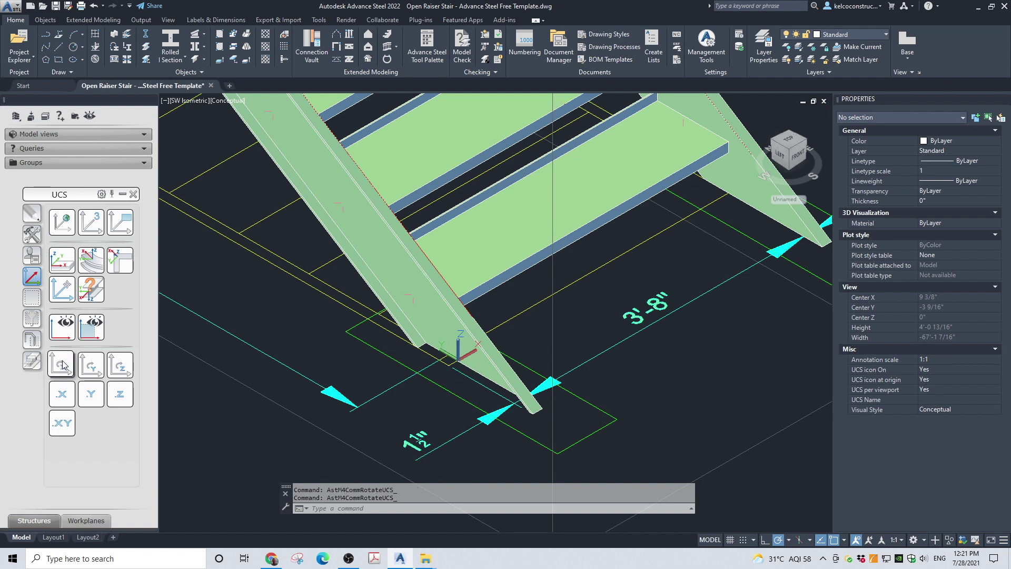
pyautogui.click(64, 365)
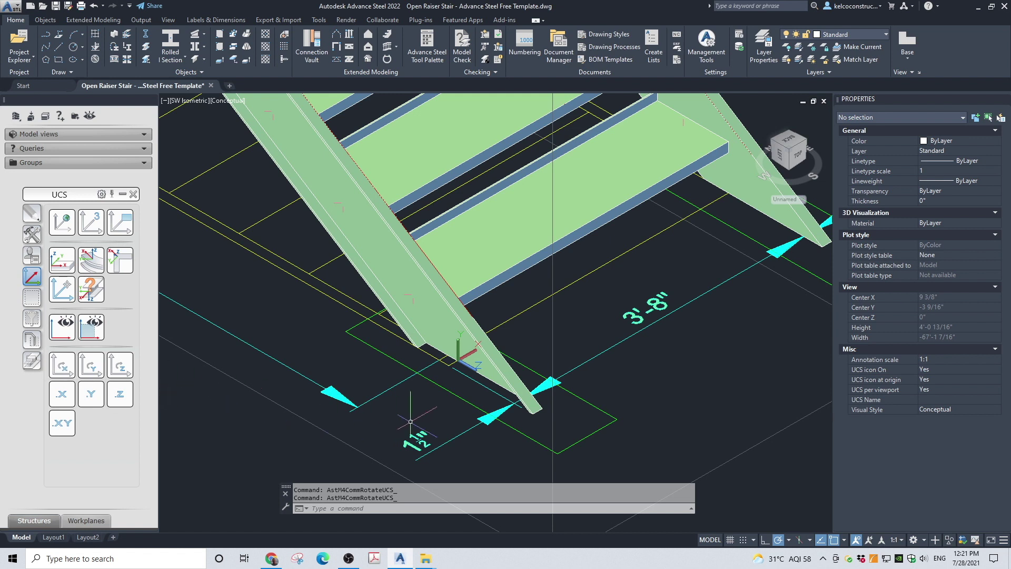
# Cut the lower ends of both stringers at the vertical UCS plane in front of the bottom tread.
pyautogui.click(32, 360)
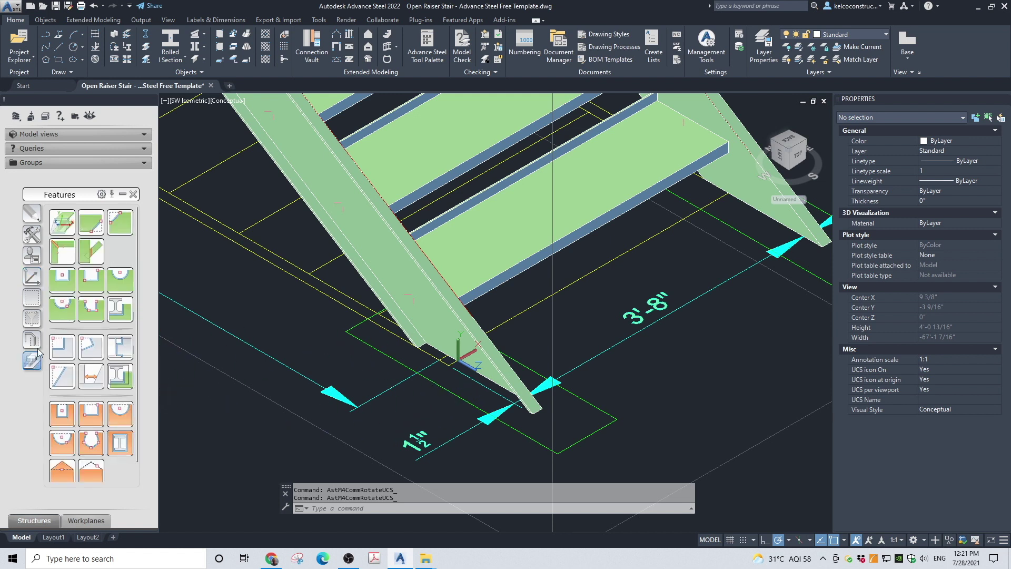
pyautogui.click(68, 228)
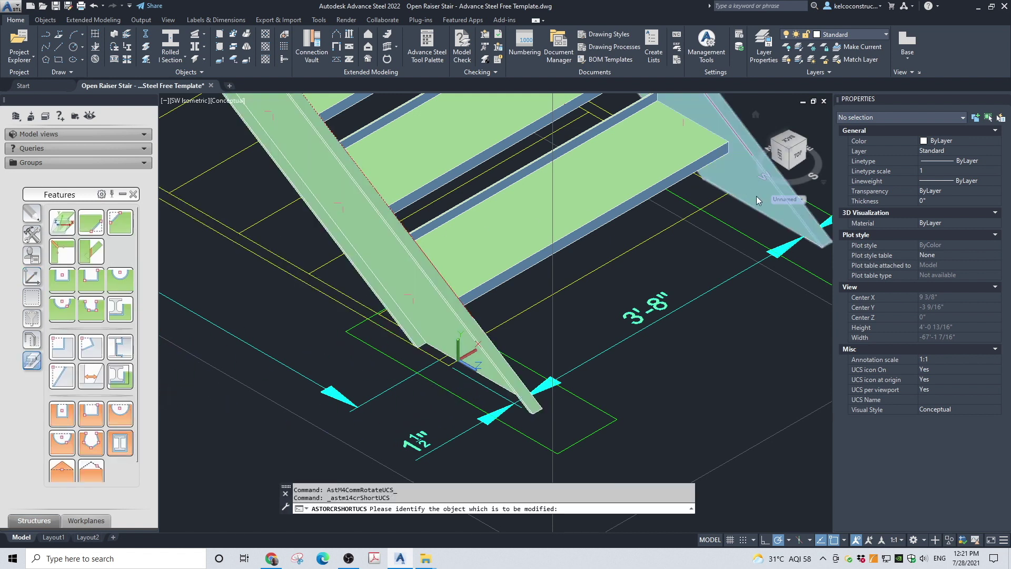
pyautogui.click(785, 199)
pyautogui.click(662, 222)
pyautogui.scroll(-2, 725, 198)
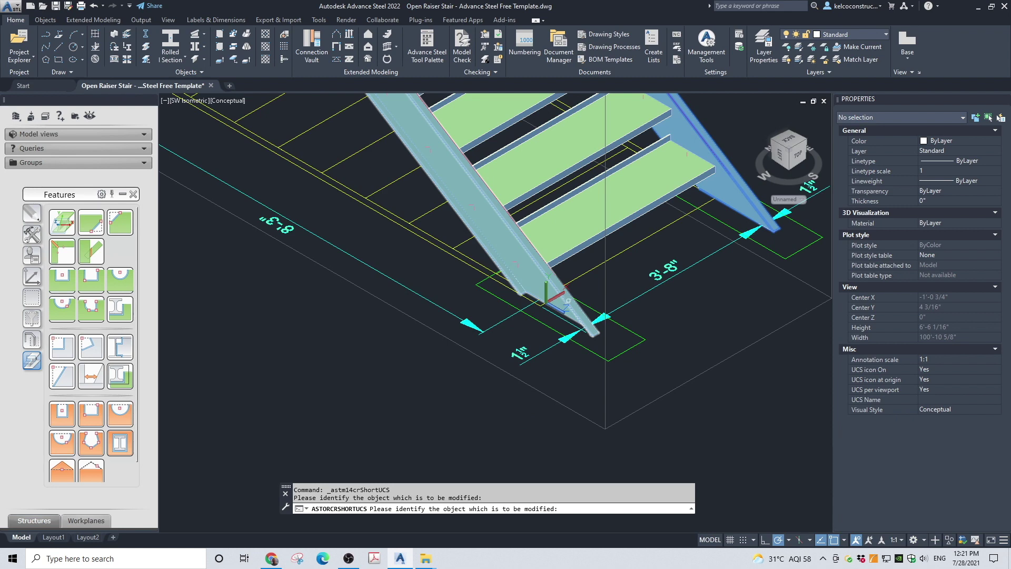
pyautogui.scroll(-2, 551, 282)
pyautogui.click(527, 298)
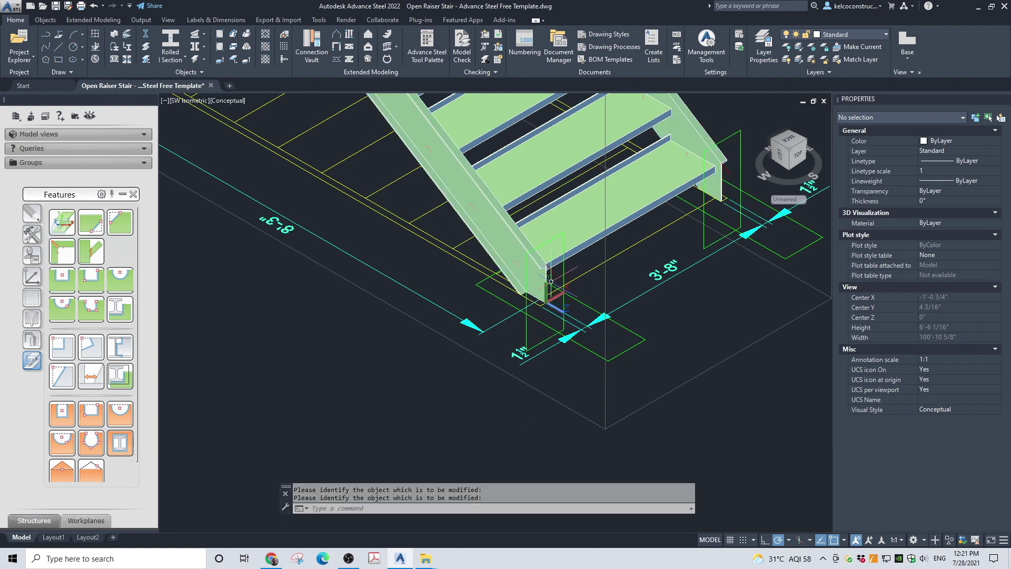
# Reset the UCS to World and move its origin to the inner front corner of the near stringer's top end.
pyautogui.scroll(-6, 527, 298)
pyautogui.scroll(3, 532, 241)
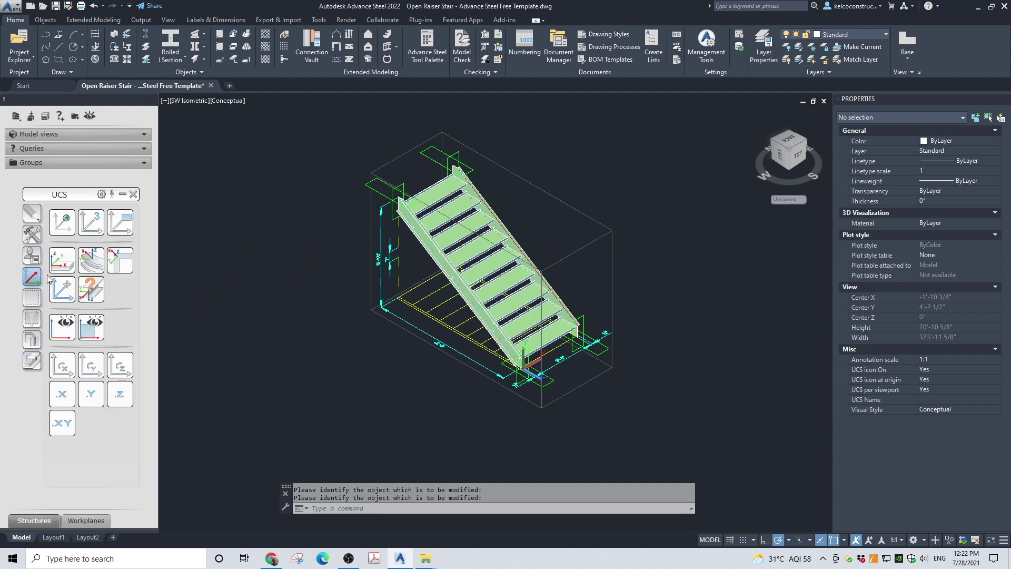
pyautogui.click(60, 287)
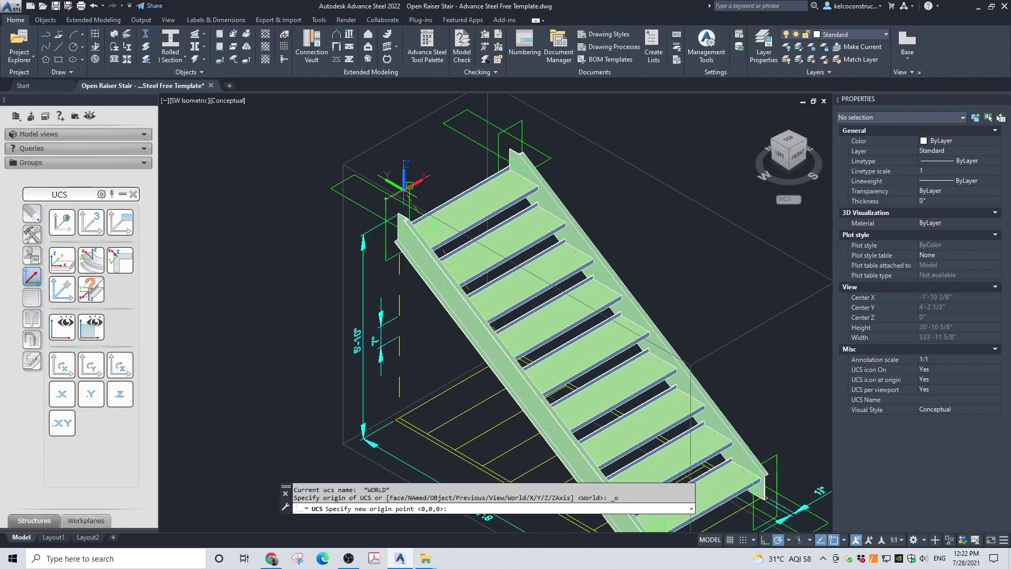
pyautogui.scroll(5, 402, 185)
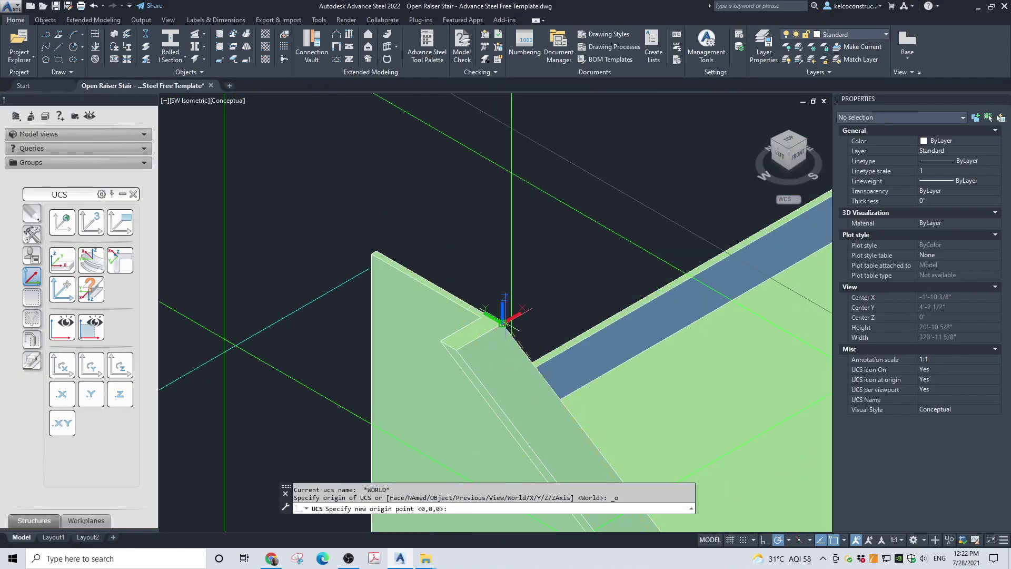
pyautogui.click(503, 324)
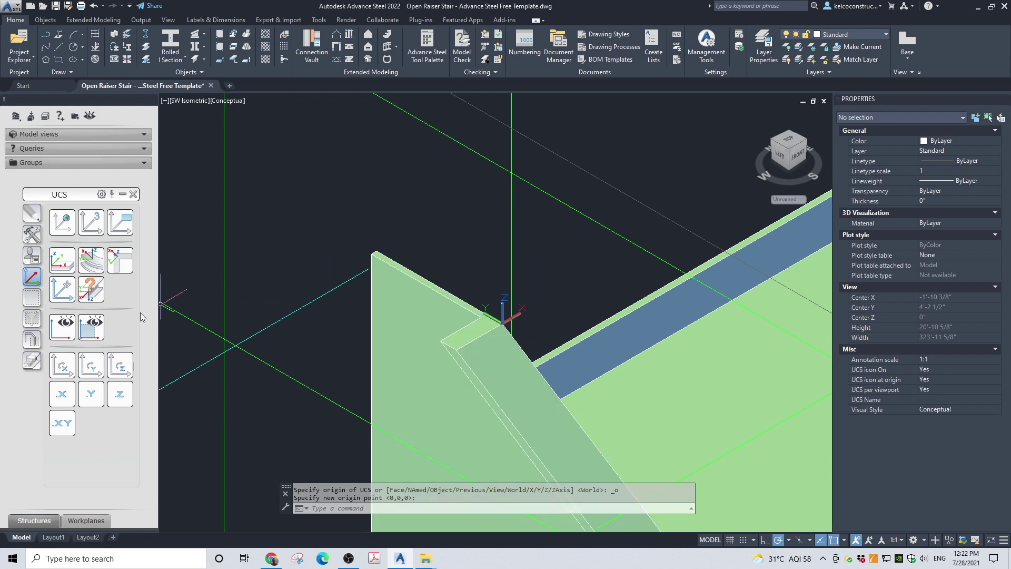
# Create a 1/8" thick rectangular plate, 1 1/2" by 3 13/16", on the near stringer's flat top end by picking its diagonal corners.
pyautogui.click(219, 35)
pyautogui.click(377, 249)
pyautogui.click(444, 340)
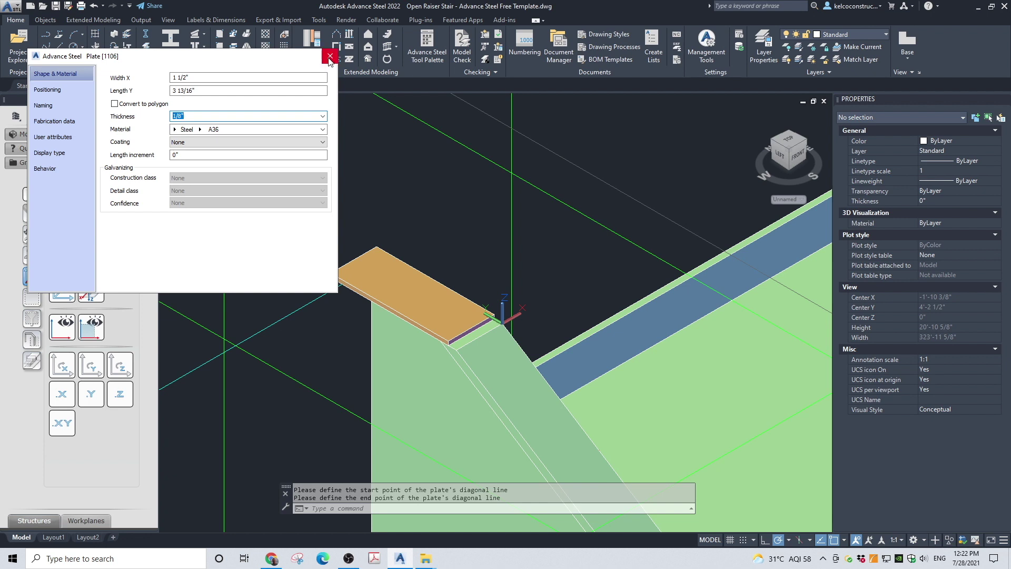
pyautogui.click(330, 56)
# Copy the cap plate from the near stringer's top end to the matching corner on the far stringer's top end.
pyautogui.click(375, 284)
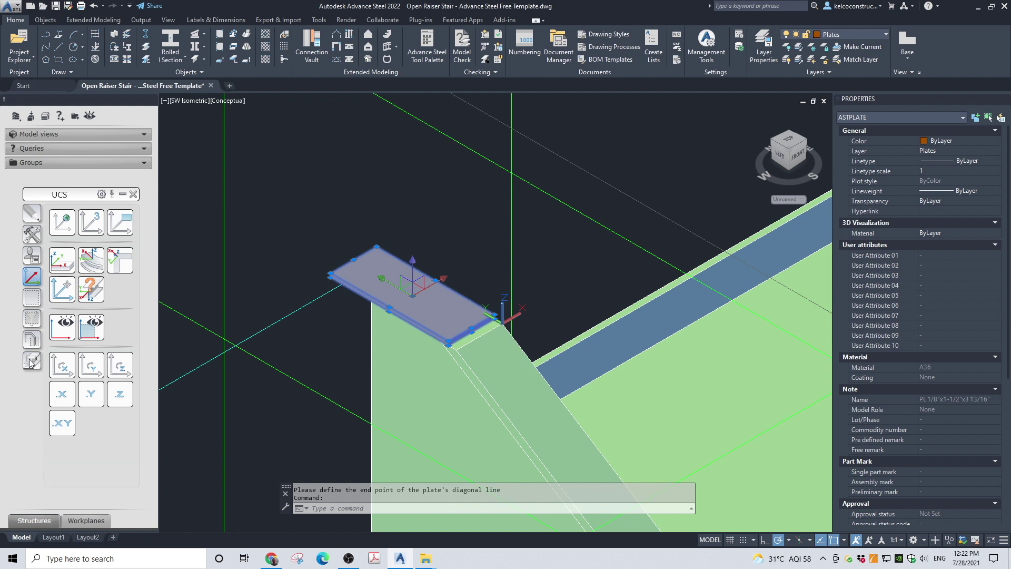
pyautogui.click(32, 214)
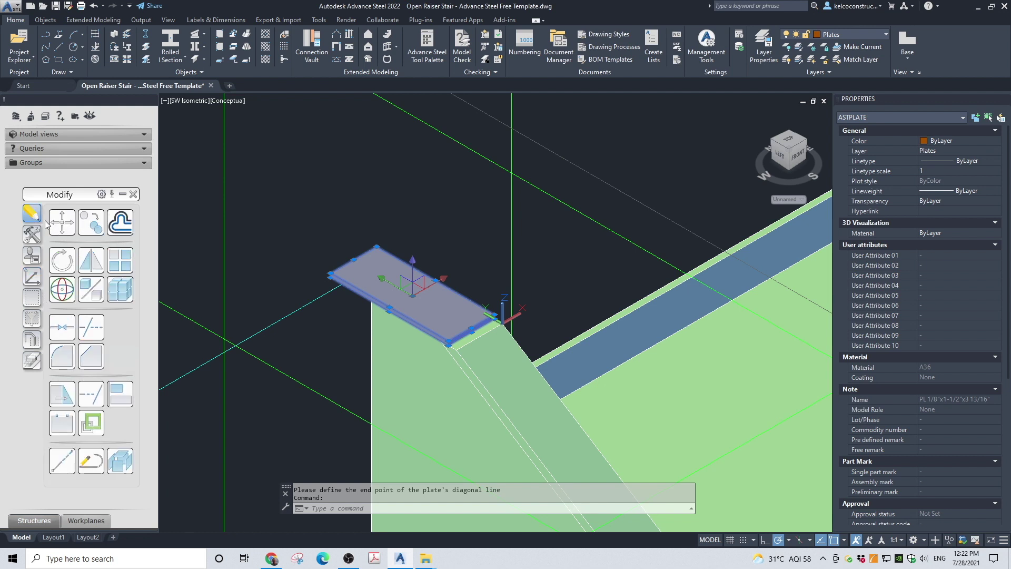
pyautogui.click(91, 222)
pyautogui.scroll(3, 402, 333)
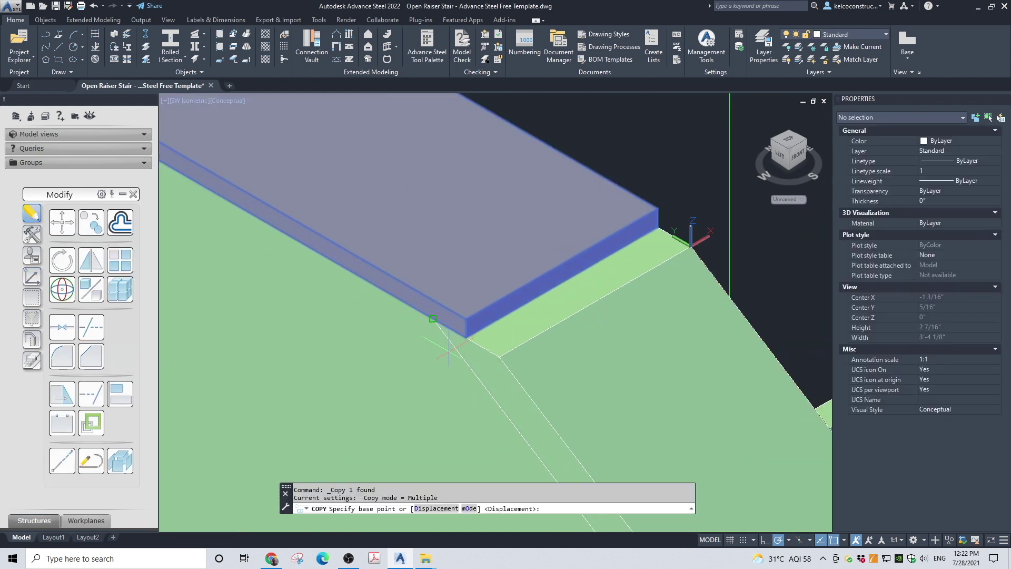
pyautogui.click(499, 357)
pyautogui.scroll(-5, 498, 351)
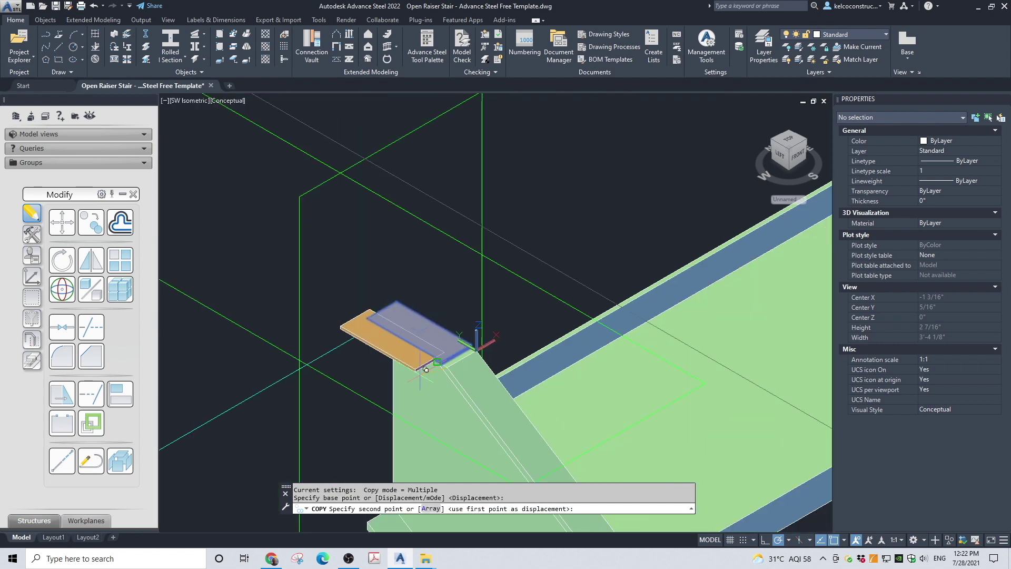
pyautogui.scroll(8, 594, 295)
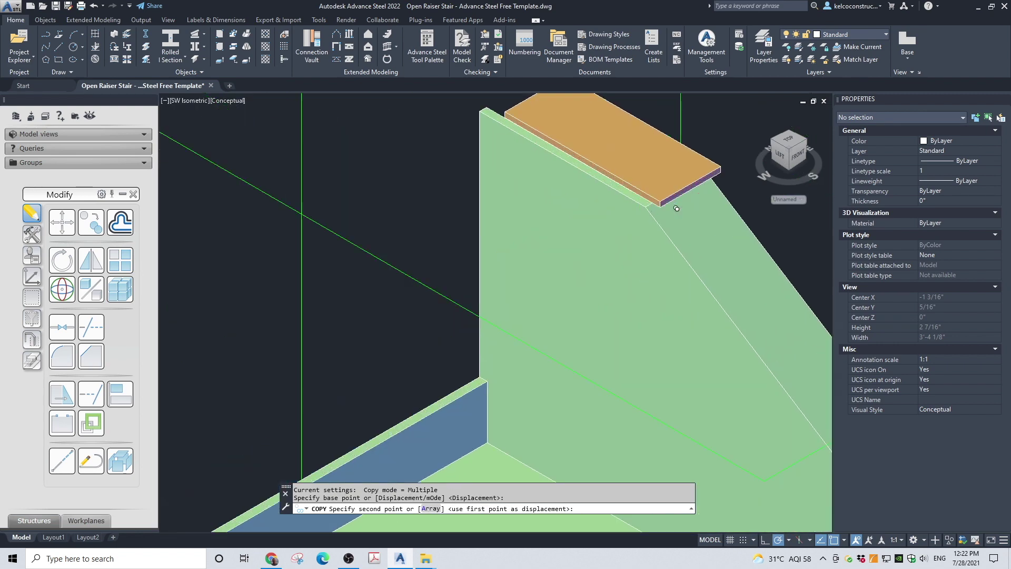
pyautogui.click(624, 196)
pyautogui.scroll(-8, 580, 231)
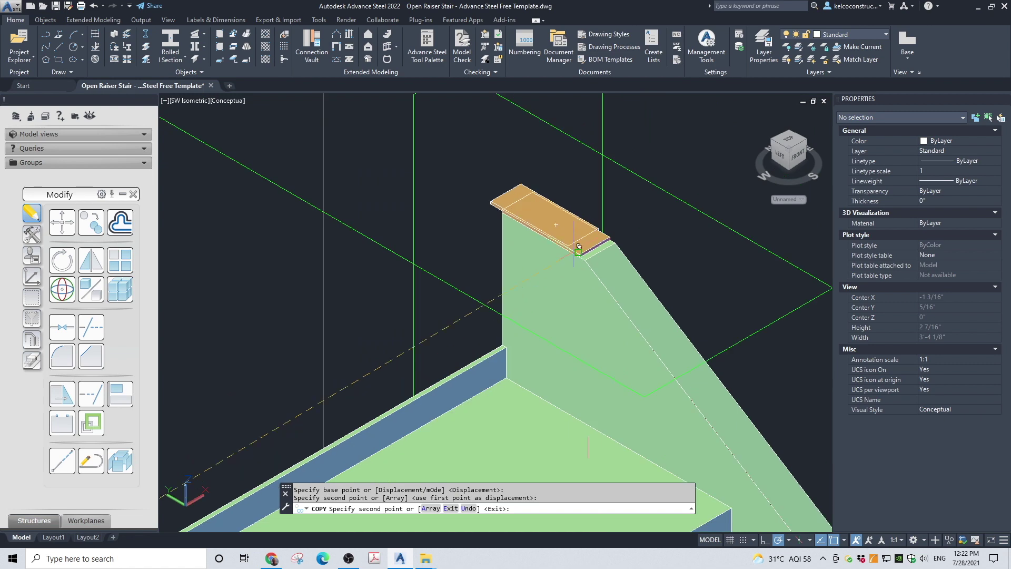
pyautogui.scroll(-5, 561, 240)
pyautogui.press('Escape')
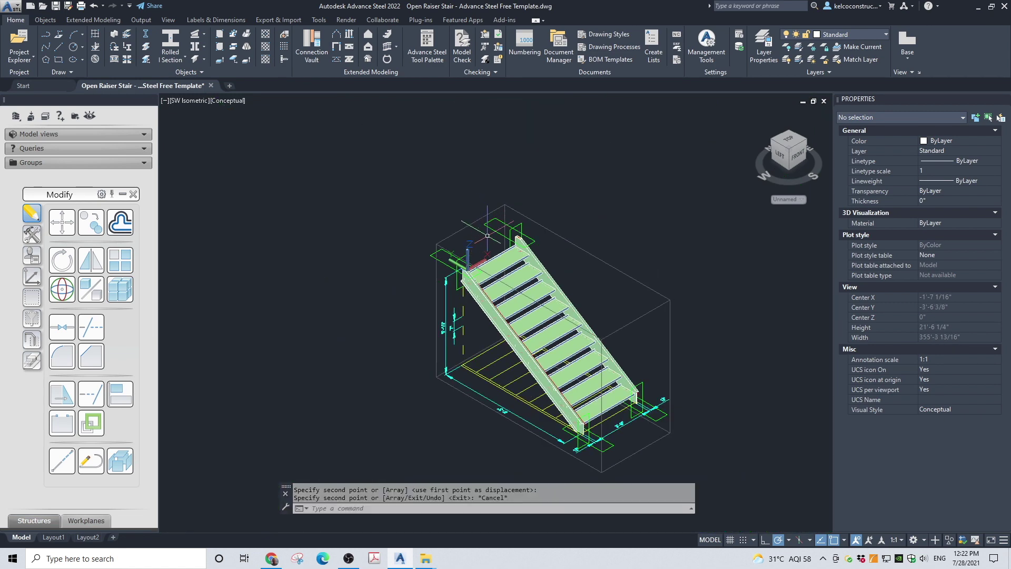
# Move the UCS origin to the lower front corner of the near stringer's vertical cut at the floor.
pyautogui.scroll(6, 616, 448)
pyautogui.scroll(8, 616, 448)
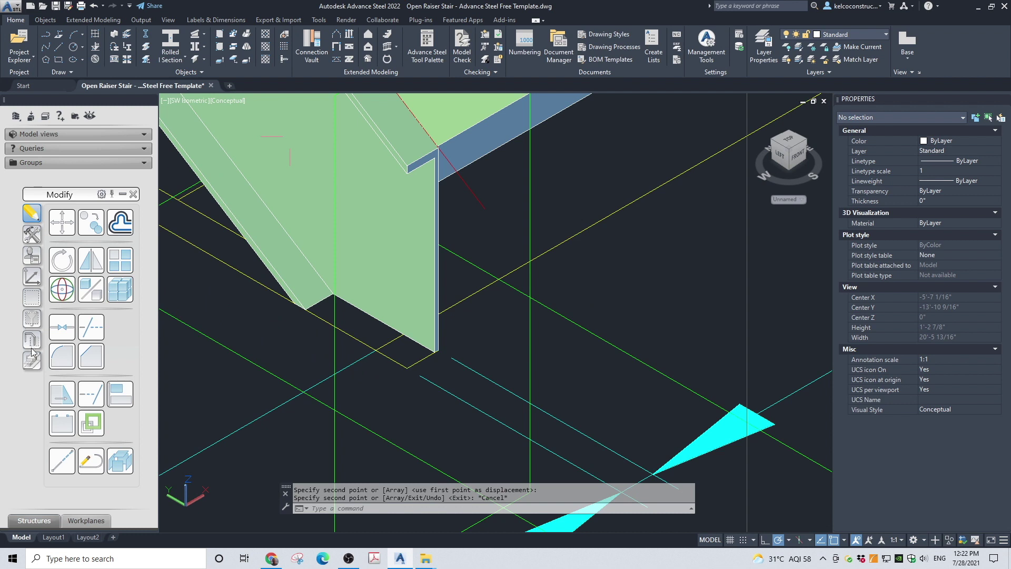
pyautogui.click(33, 279)
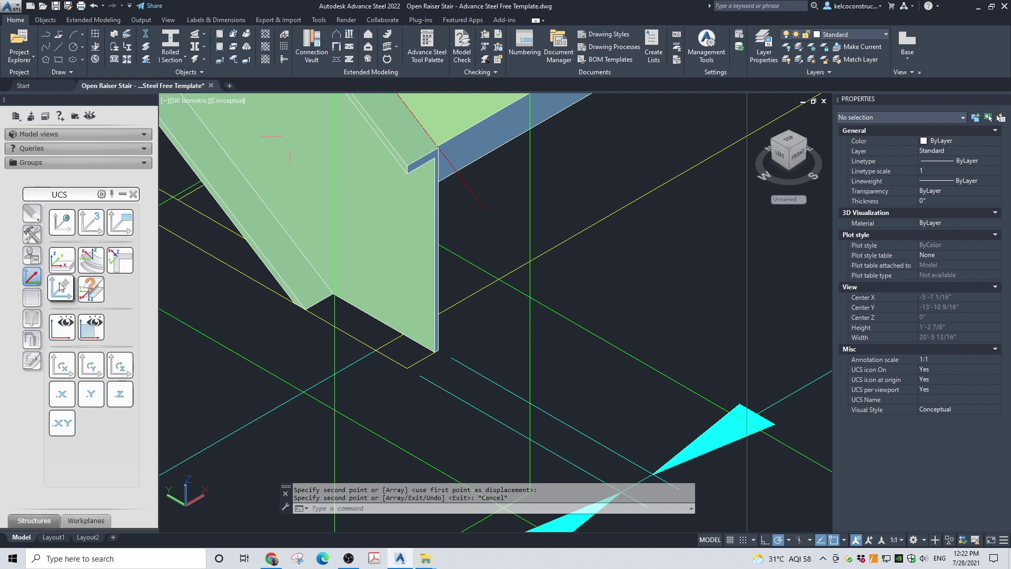
pyautogui.click(55, 289)
pyautogui.scroll(3, 421, 345)
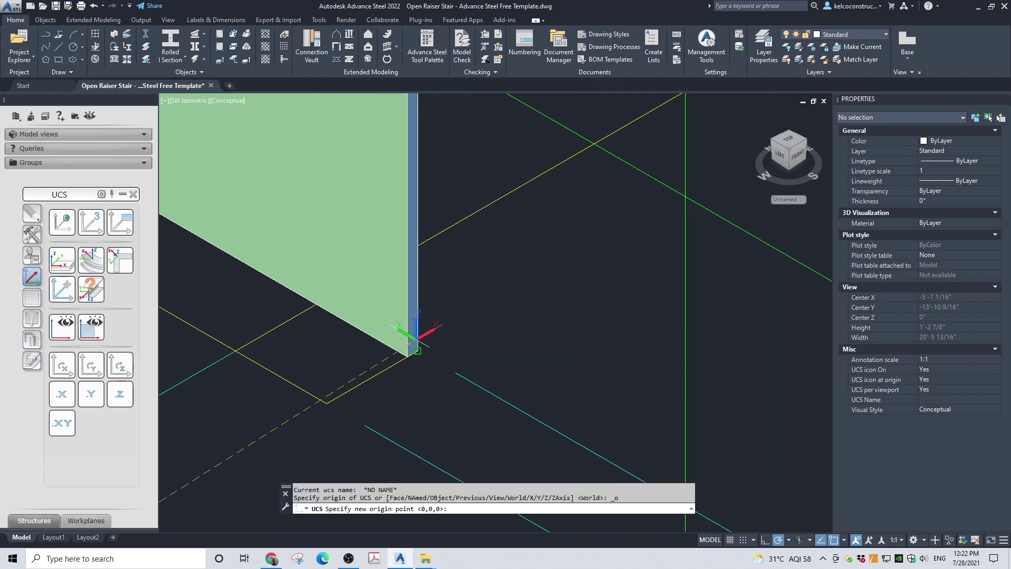
pyautogui.click(410, 353)
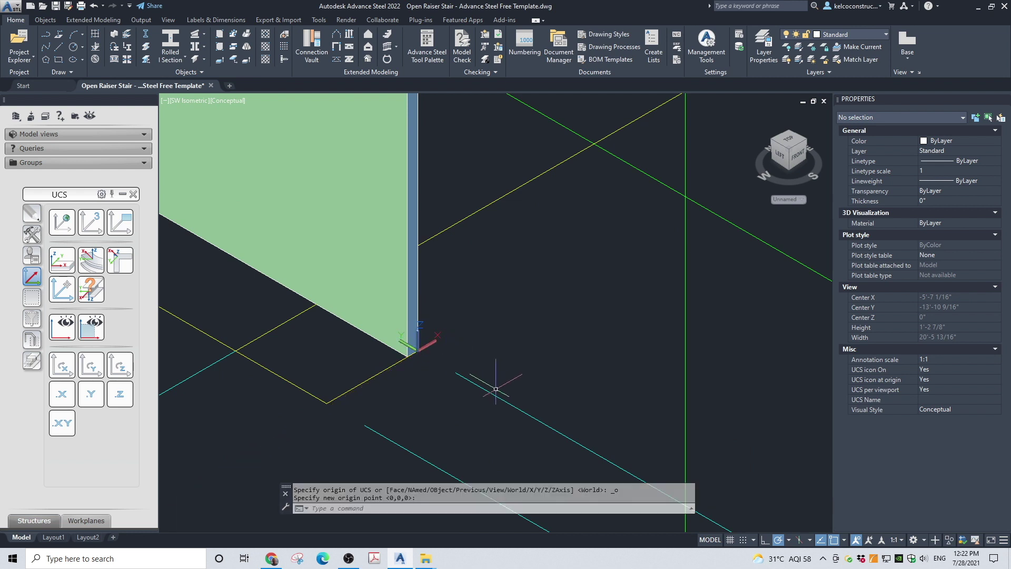
pyautogui.press('Escape')
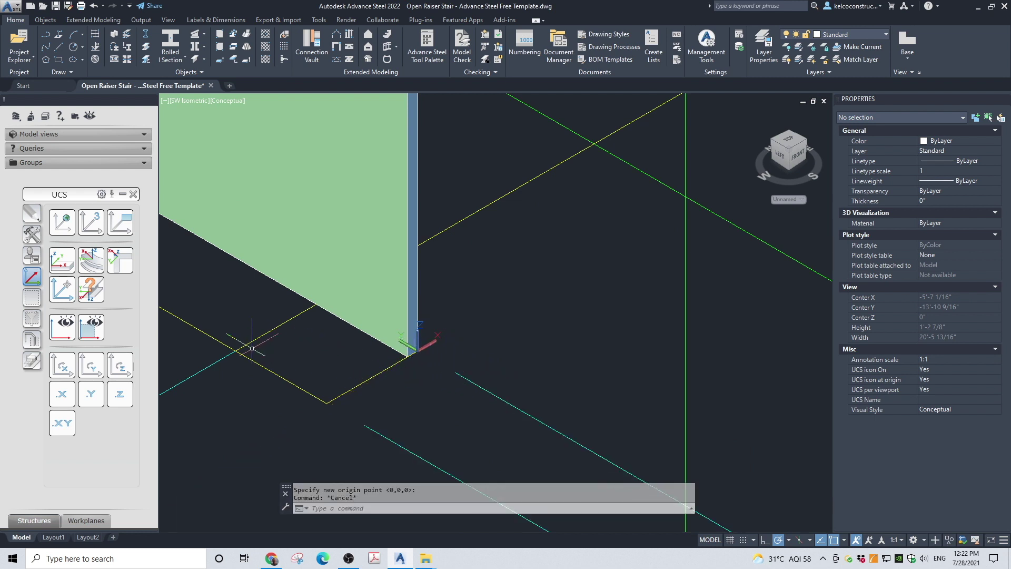
# Rotate the UCS about X and create a 1/8" thick rectangular plate, 1 1/2" by 8 7/16", on the near stringer's vertical cut by its diagonal corners.
pyautogui.click(62, 365)
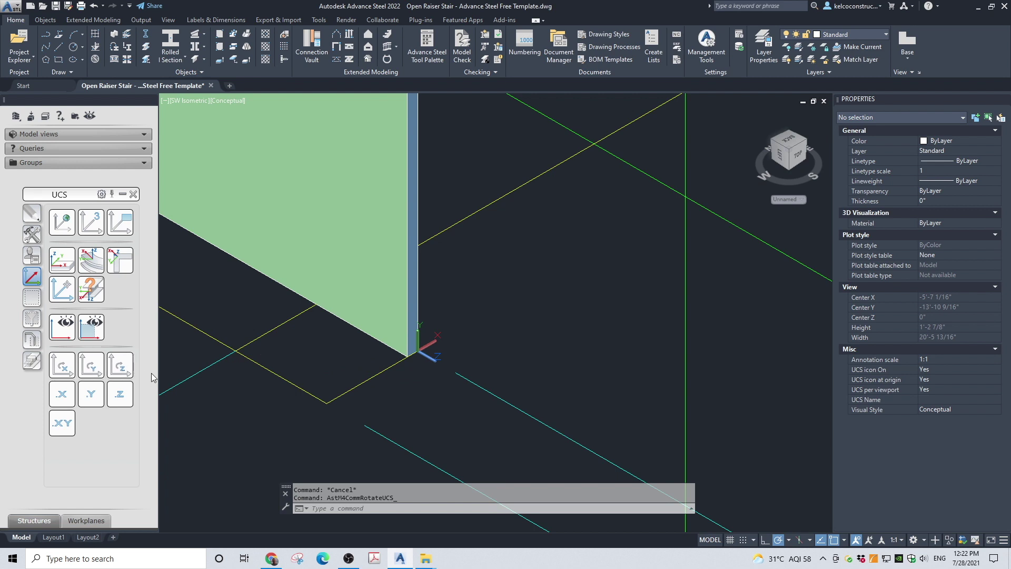
pyautogui.scroll(-2, 494, 359)
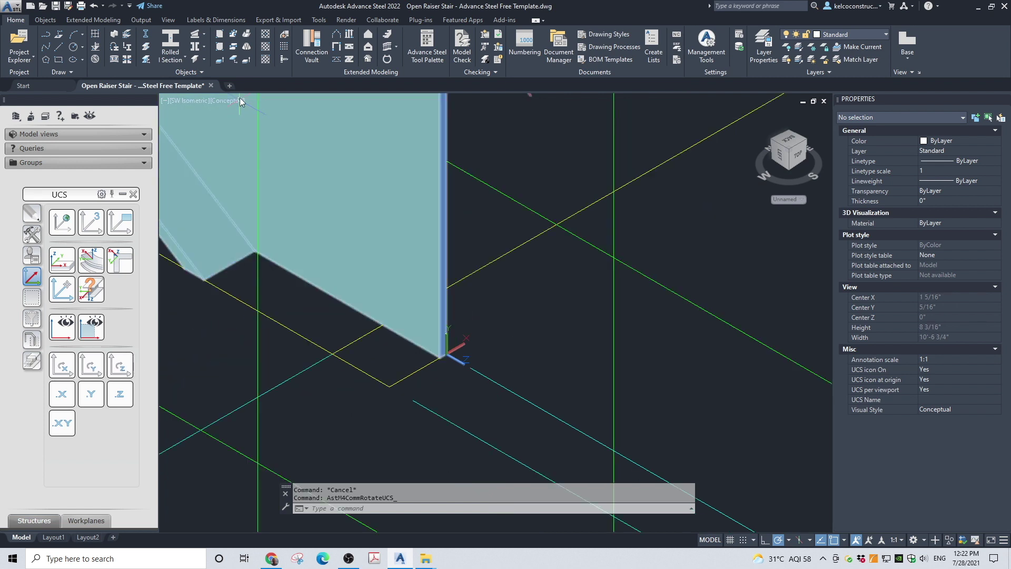
pyautogui.click(220, 34)
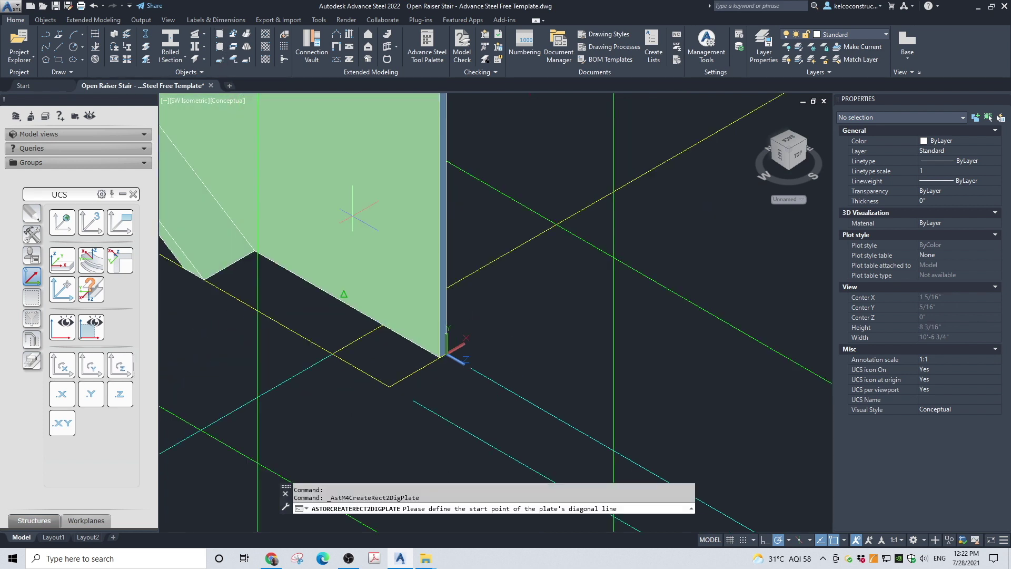
pyautogui.click(446, 354)
pyautogui.scroll(3, 461, 363)
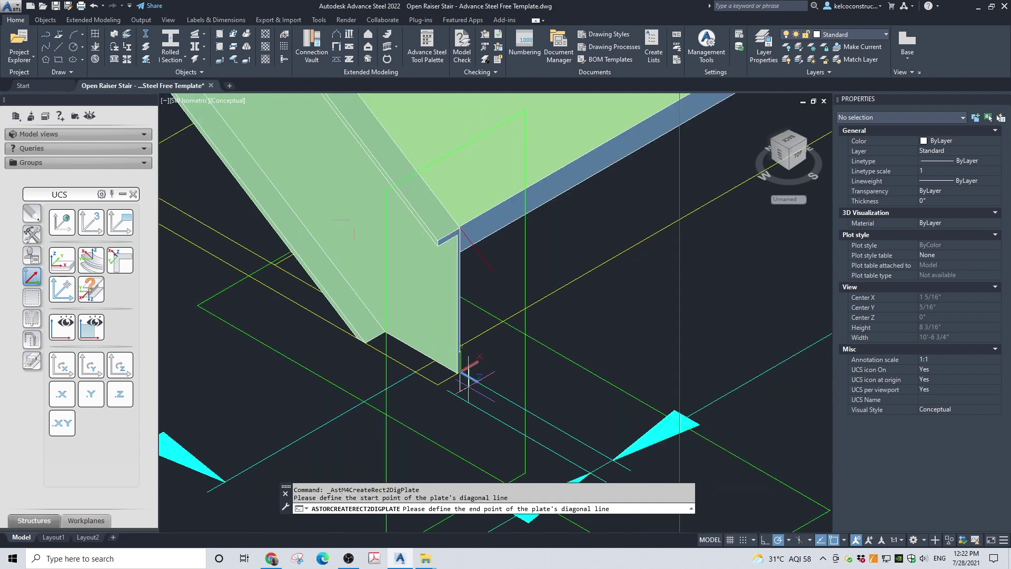
pyautogui.scroll(2, 448, 263)
pyautogui.scroll(2, 437, 243)
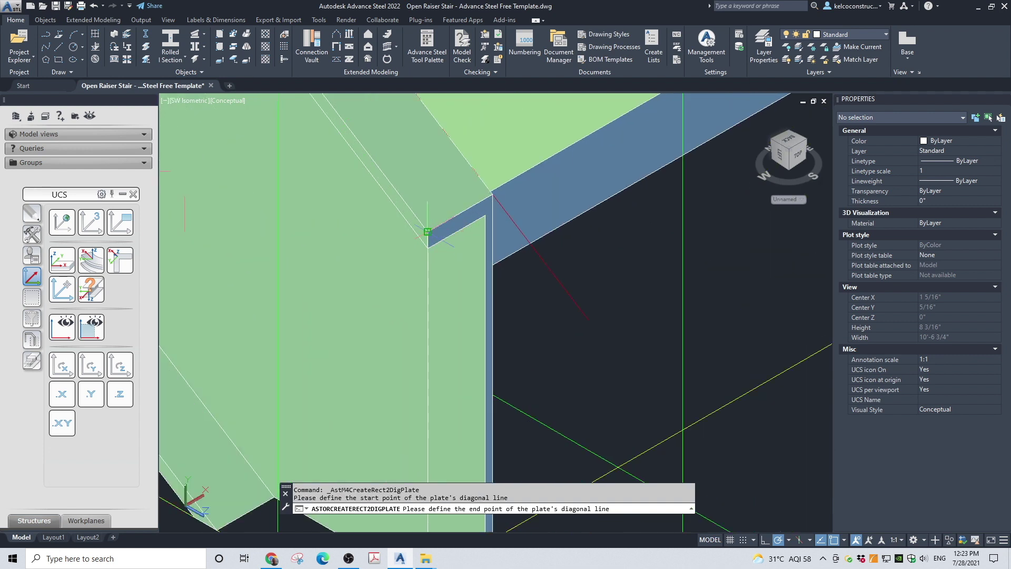
pyautogui.click(456, 254)
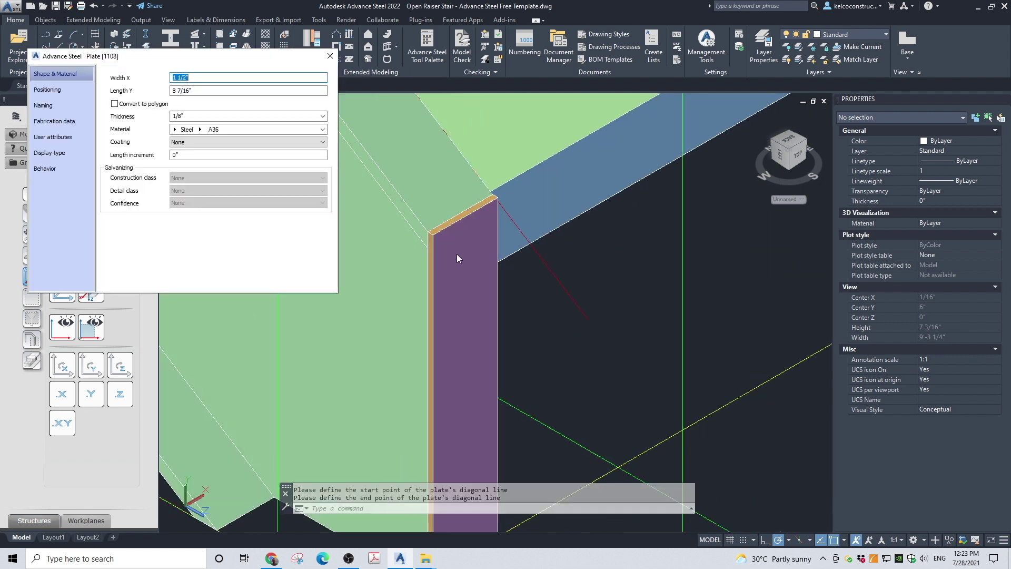
pyautogui.click(329, 56)
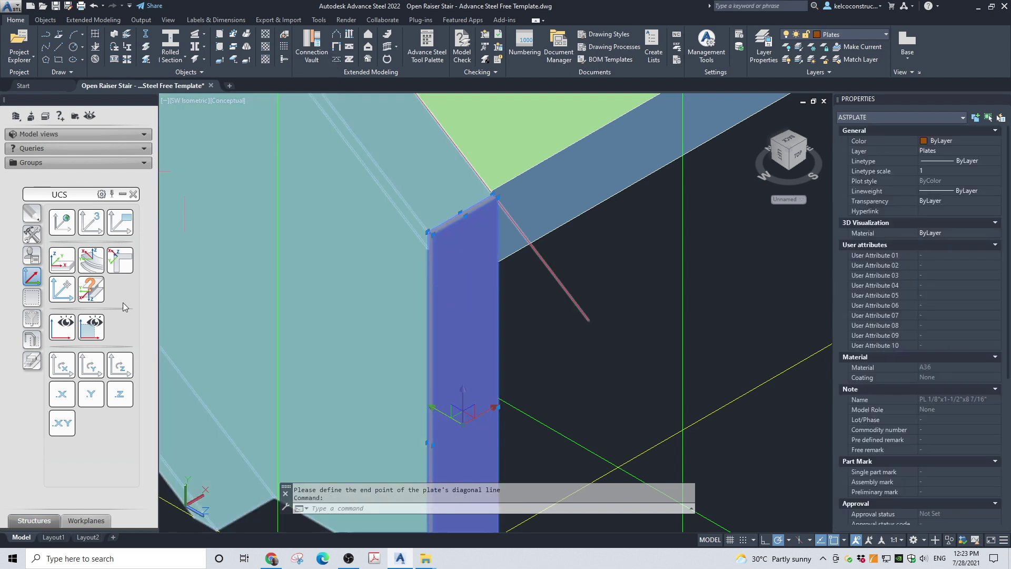
# Copy the vertical end plate from the near stringer's upper corner to the matching corner on the far stringer's lower end.
pyautogui.click(31, 214)
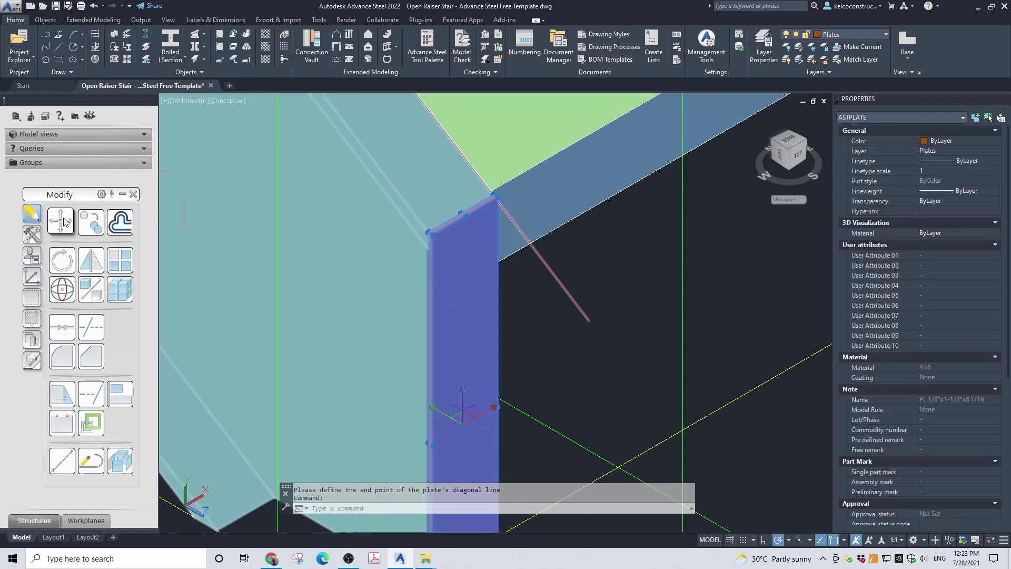
pyautogui.click(91, 221)
pyautogui.scroll(4, 361, 255)
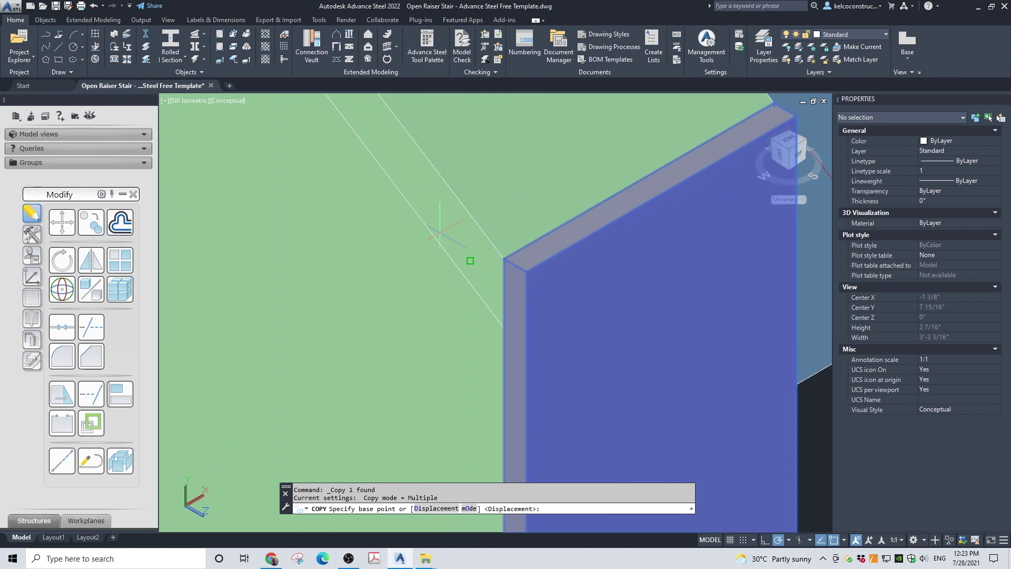
pyautogui.click(504, 258)
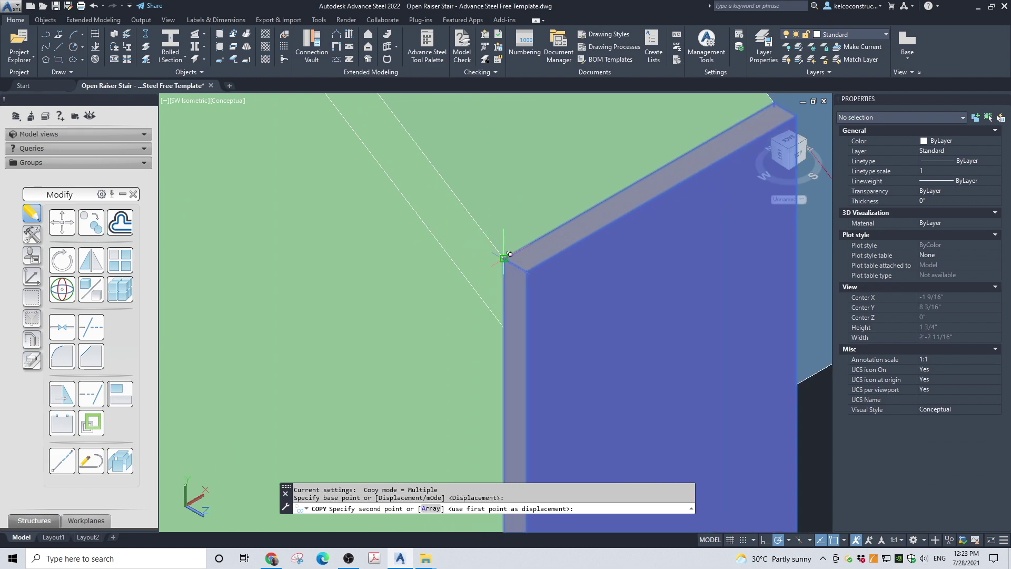
pyautogui.scroll(-8, 504, 259)
pyautogui.scroll(6, 632, 177)
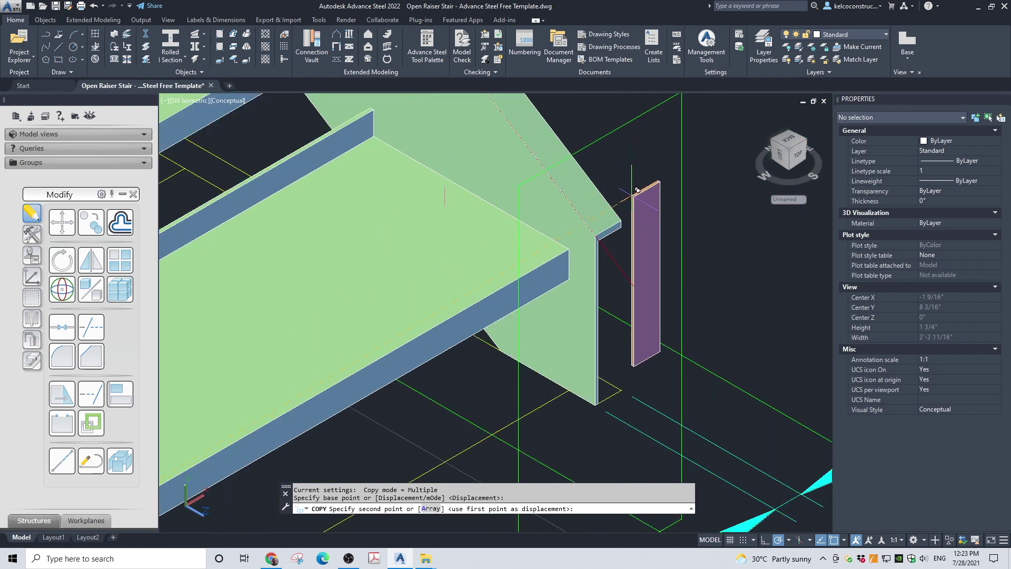
pyautogui.click(551, 282)
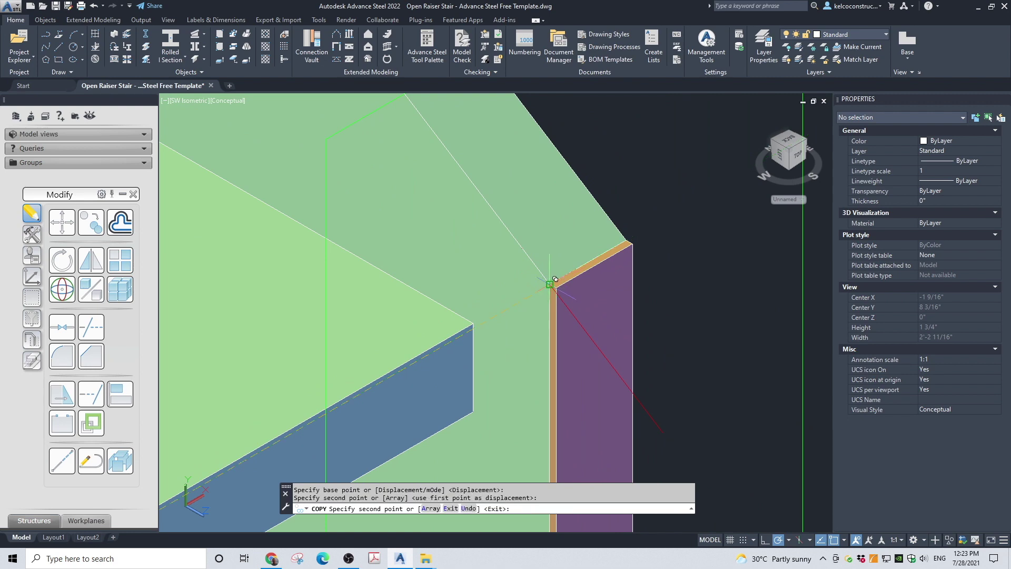
pyautogui.scroll(-5, 551, 284)
pyautogui.press('Escape')
pyautogui.scroll(-6, 647, 286)
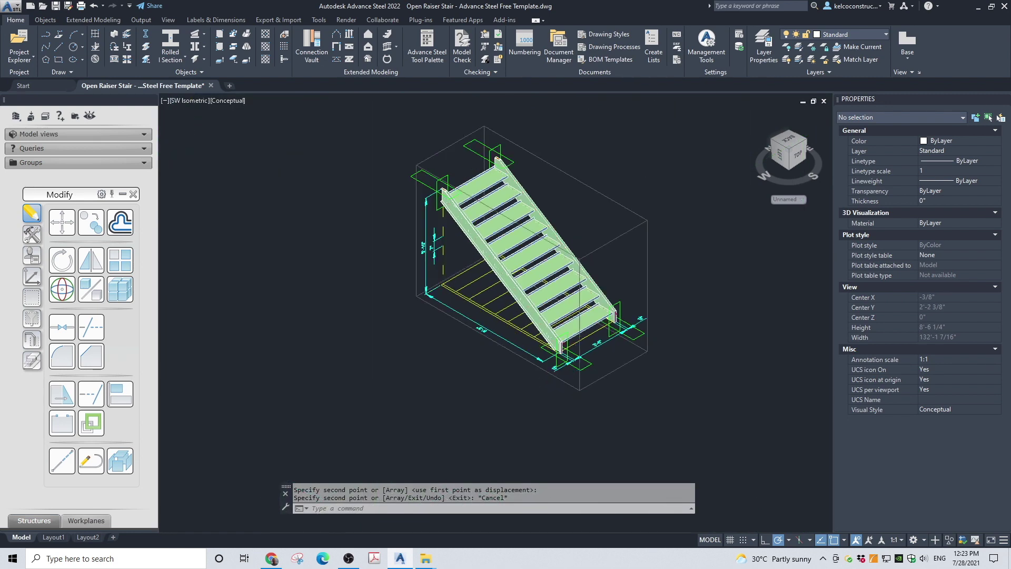
# Reset the UCS to World and set the model view to the southwest isometric orientation.
pyautogui.scroll(2, 592, 226)
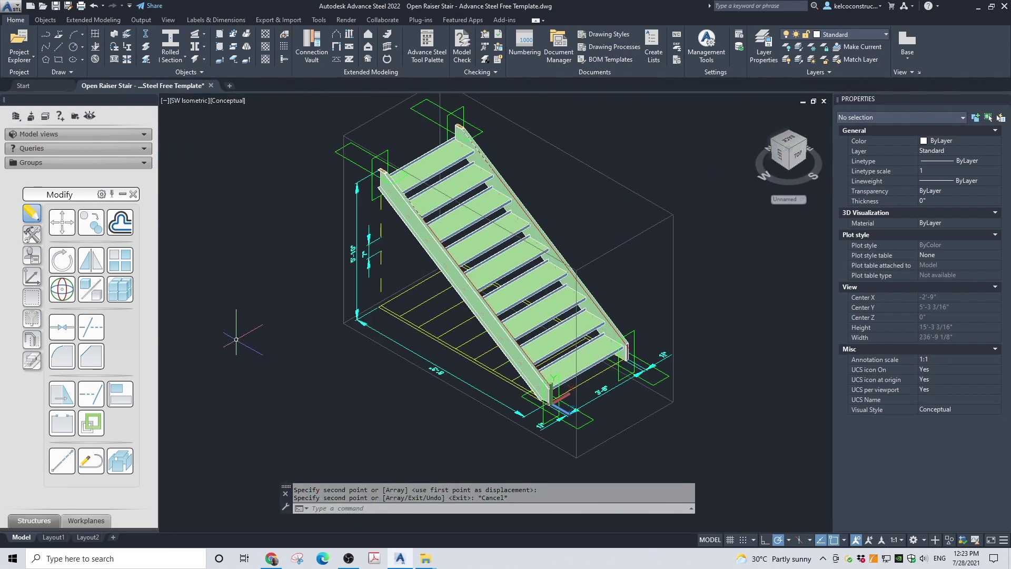
pyautogui.click(32, 276)
pyautogui.click(63, 221)
pyautogui.click(789, 153)
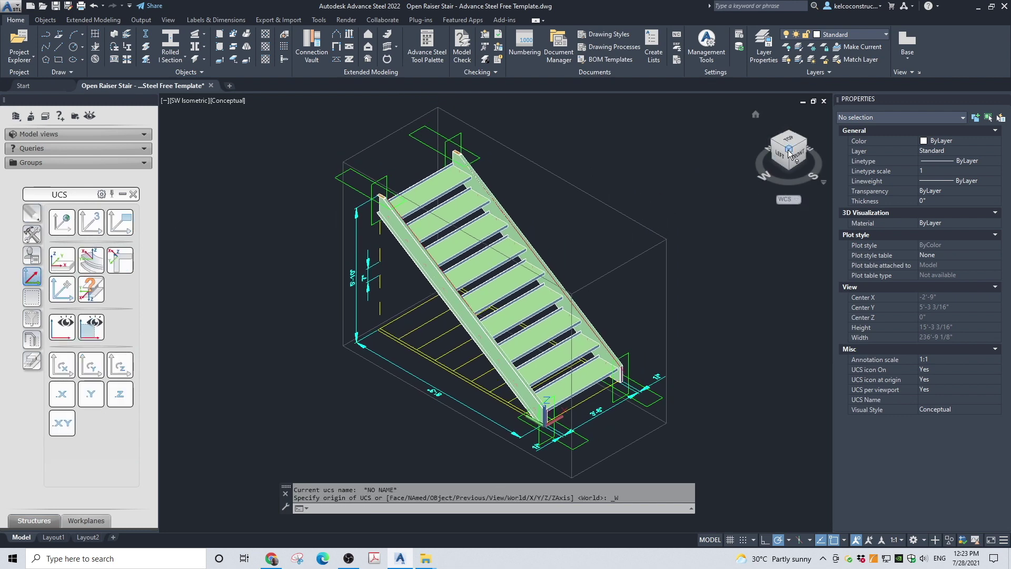